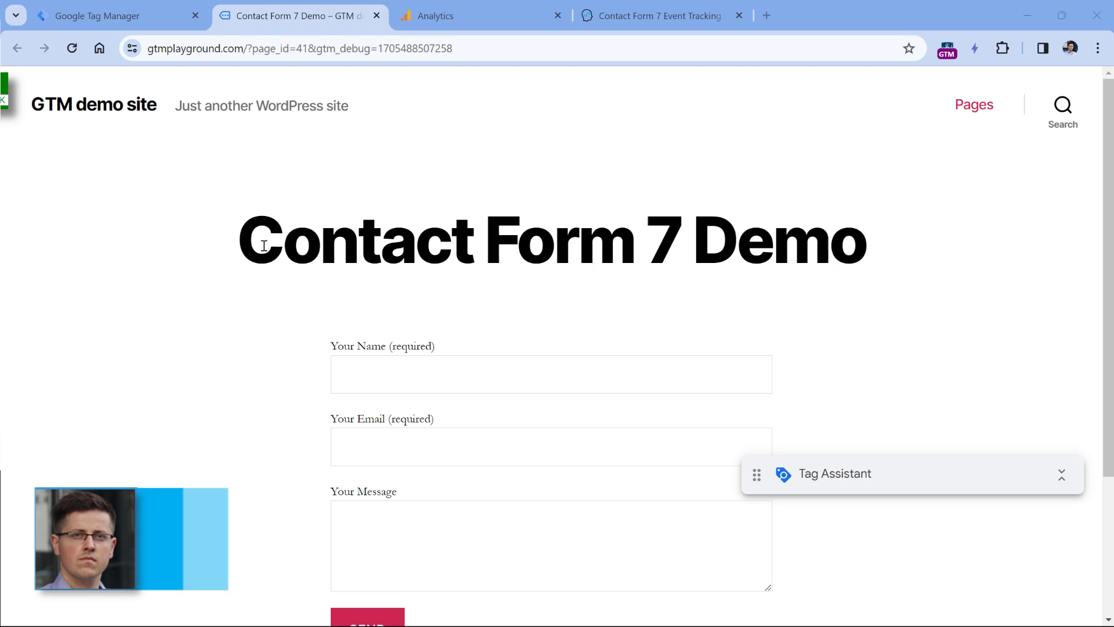
scroll(575, 280, down, 2)
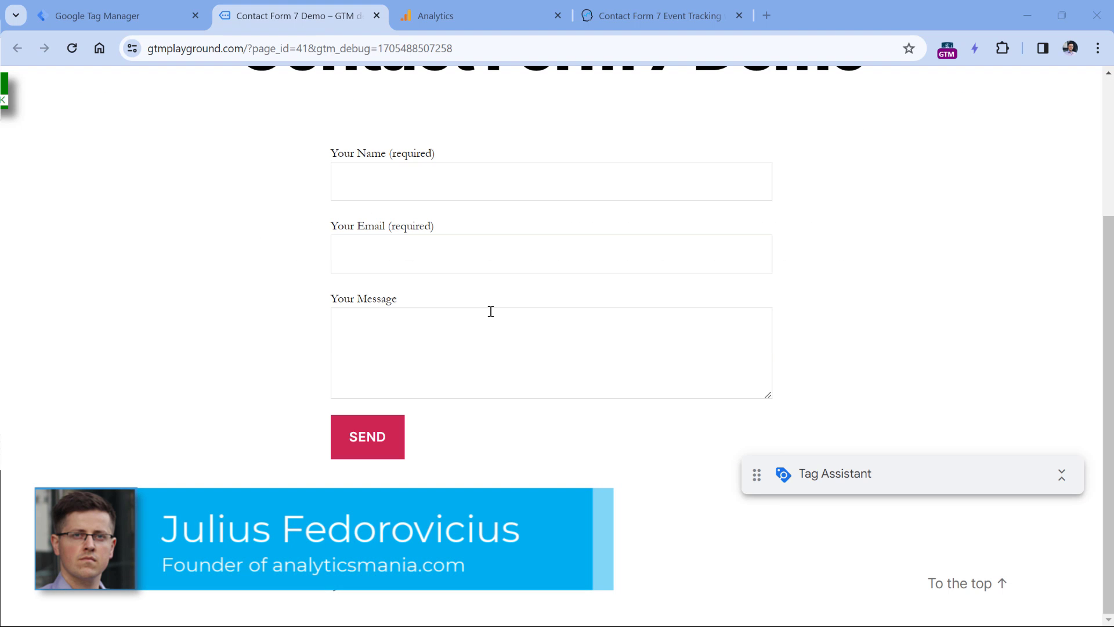
scroll(490, 311, up, 2)
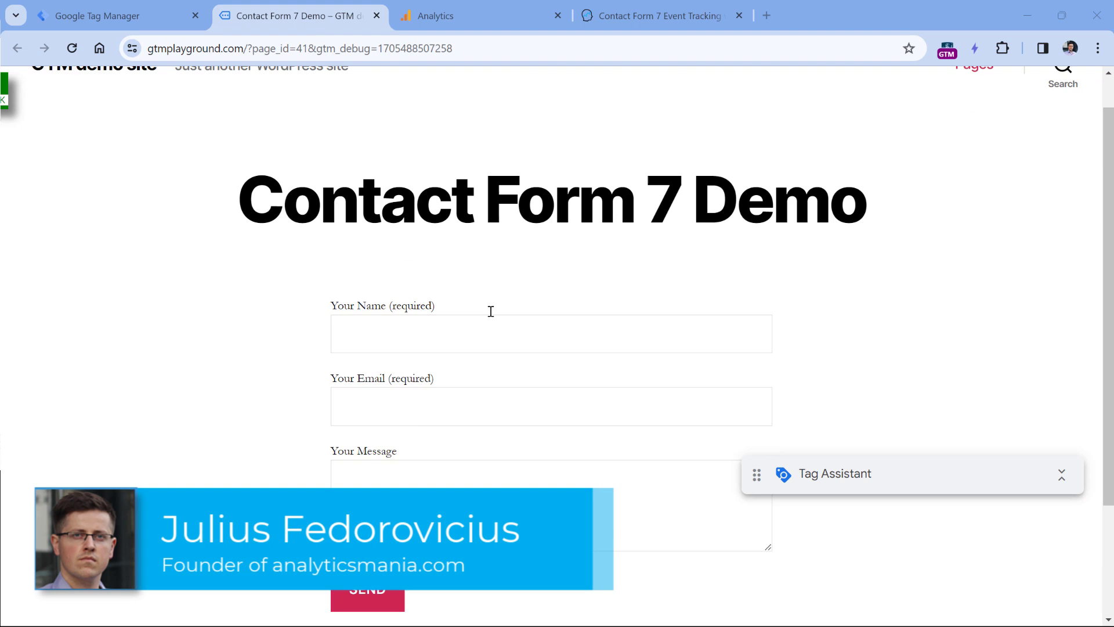
- Open the GA4 config tag to review its Google Tag configuration and Initialization trigger
click(122, 29)
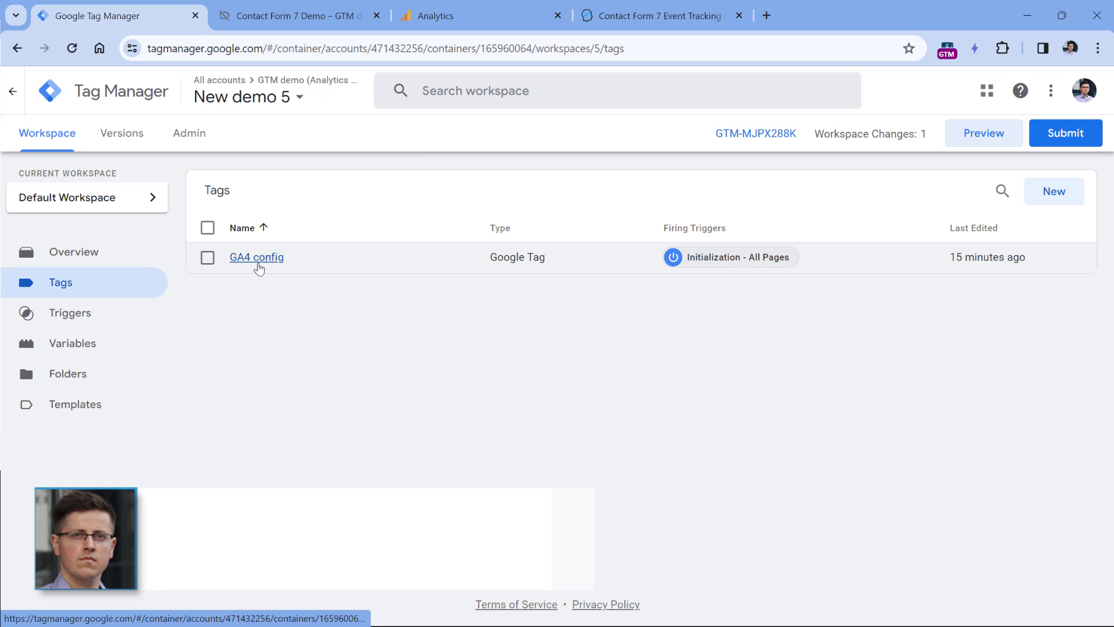
click(257, 258)
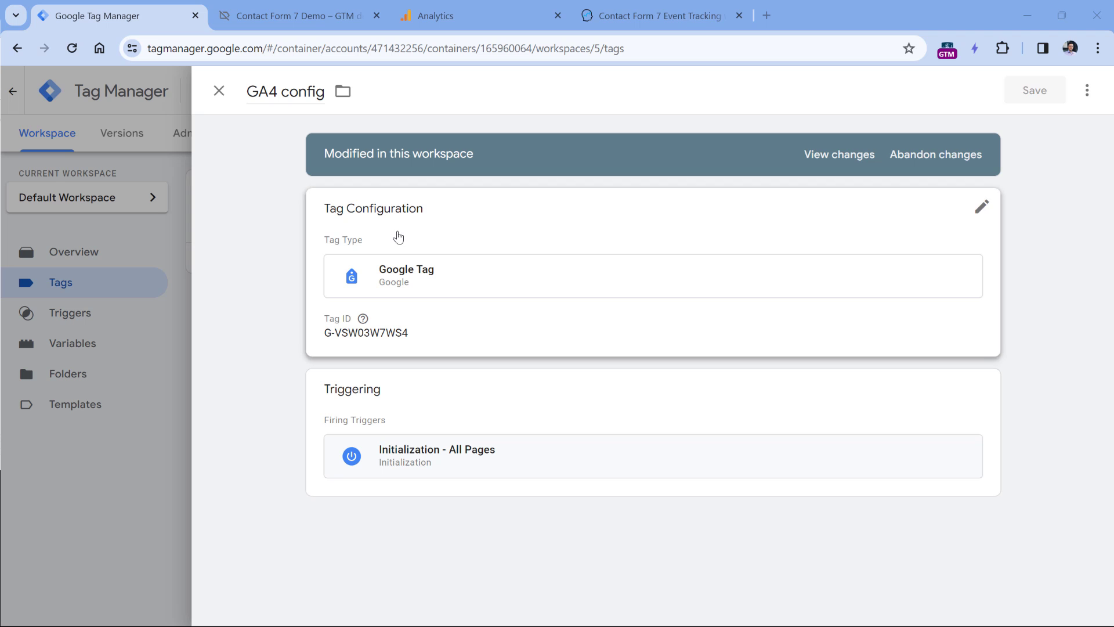
- Copy the Contact Form 7 auto-event listener code block from the Analytics Mania article
click(667, 18)
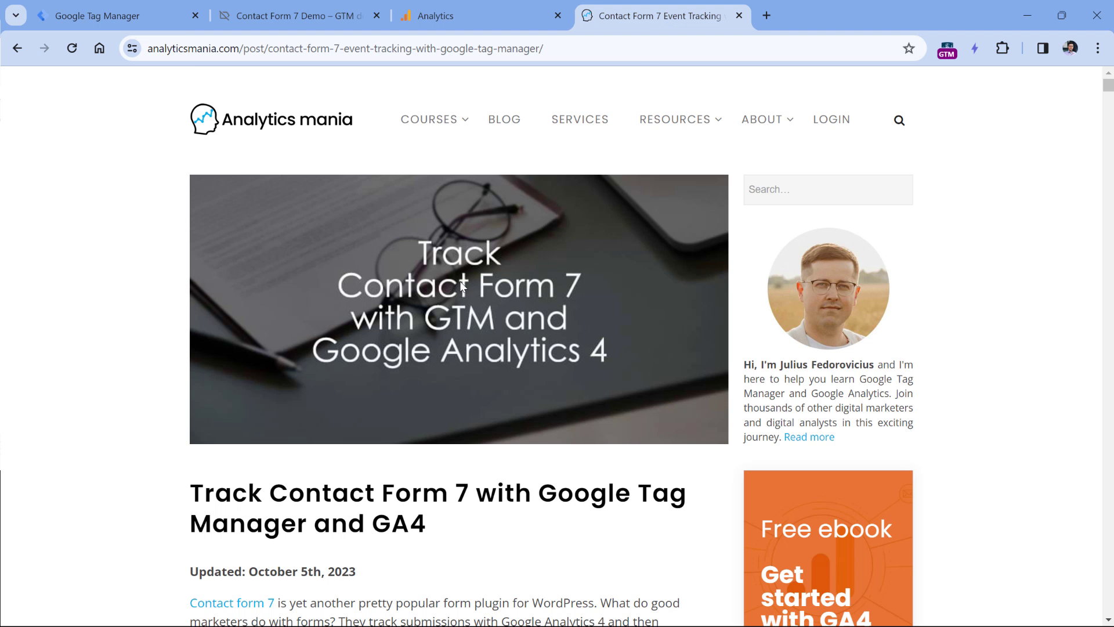
scroll(448, 296, down, 5)
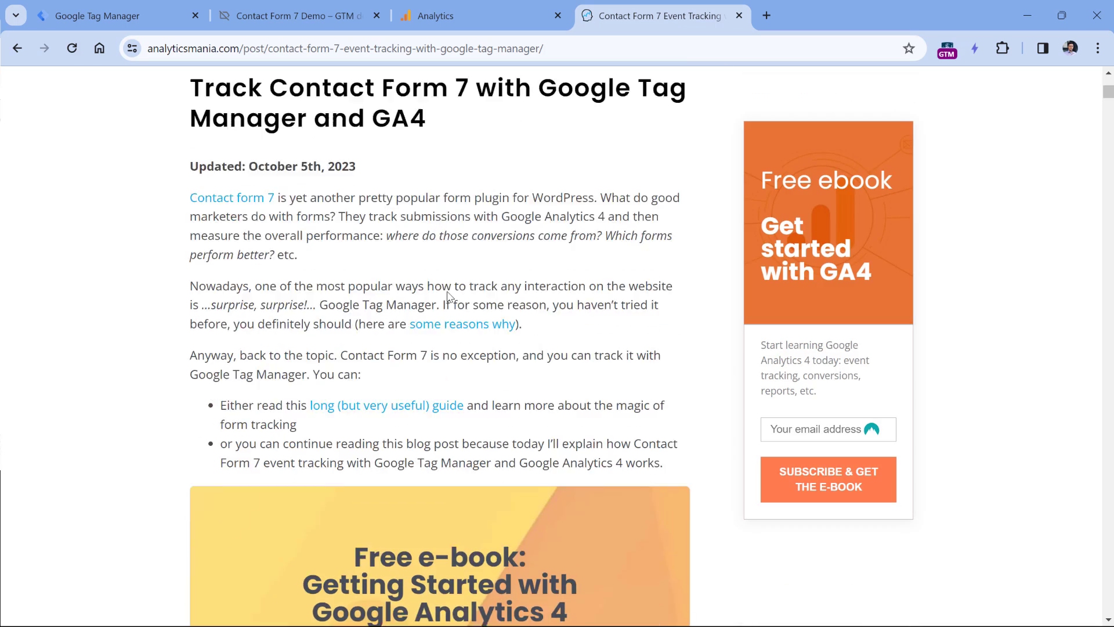
scroll(447, 295, down, 6)
scroll(447, 296, down, 4)
scroll(446, 297, down, 6)
scroll(446, 296, down, 4)
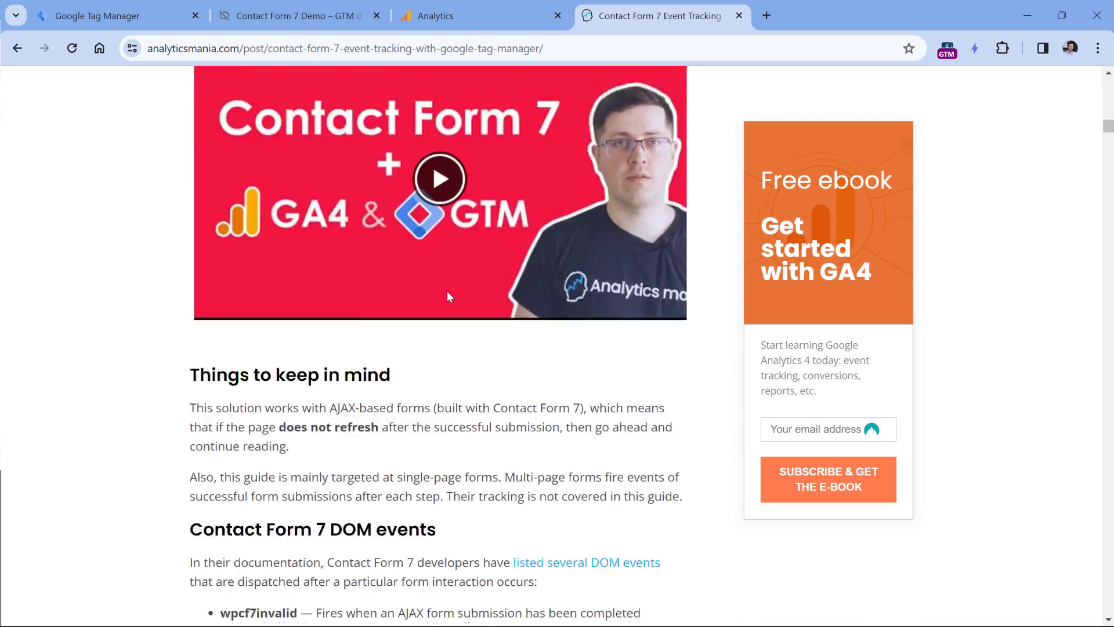
scroll(447, 296, down, 5)
scroll(446, 297, down, 2)
scroll(392, 279, down, 3)
scroll(324, 253, up, 1)
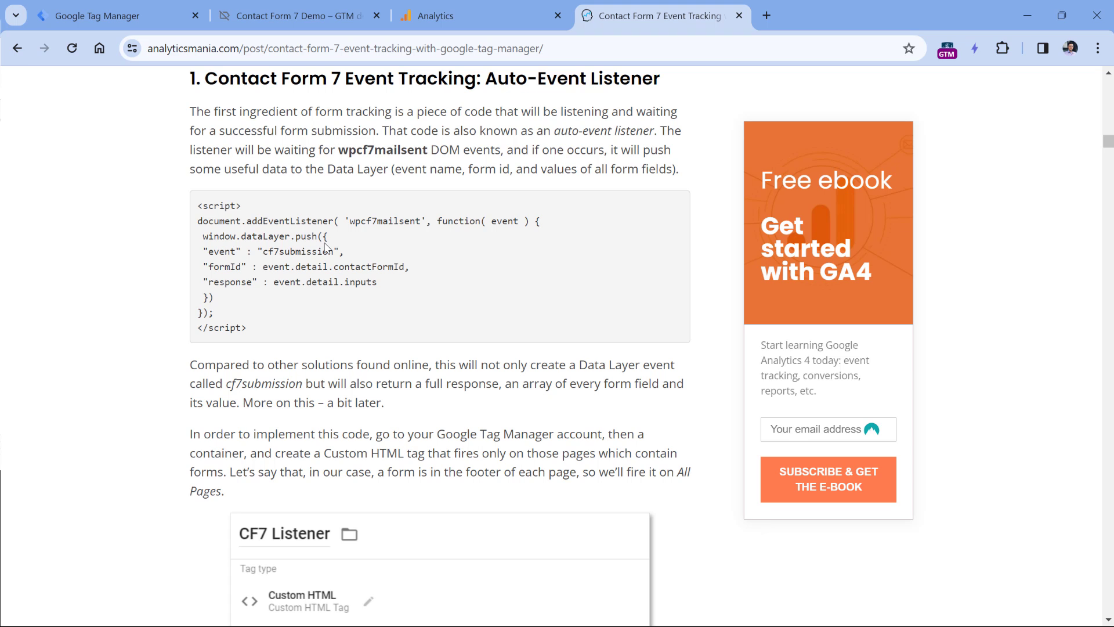
drag(250, 329, 198, 205)
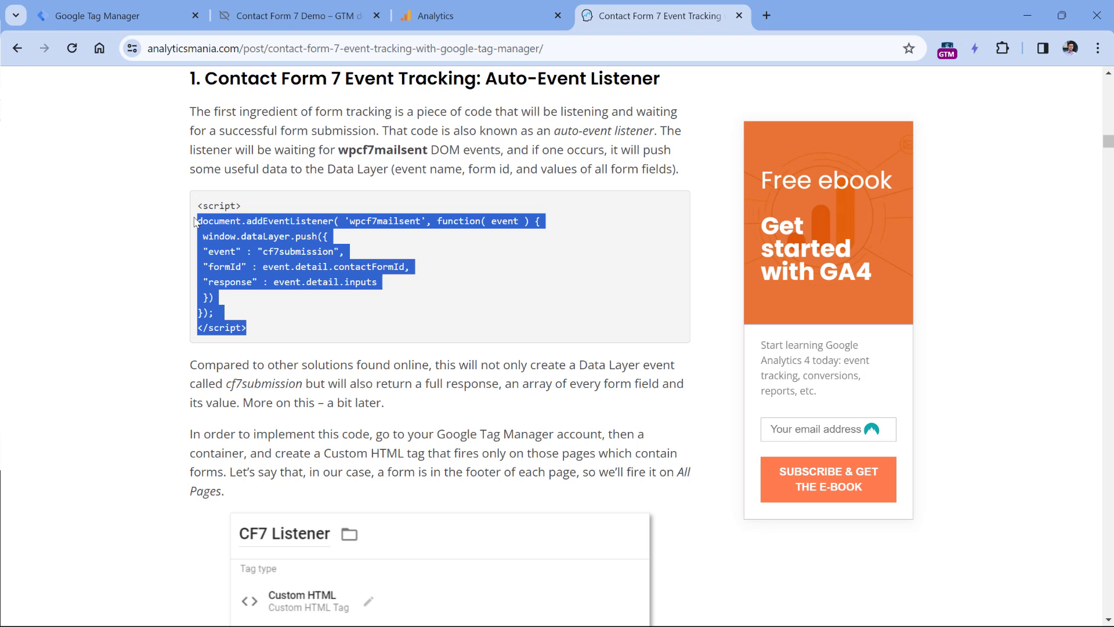
right_click(206, 207)
click(229, 225)
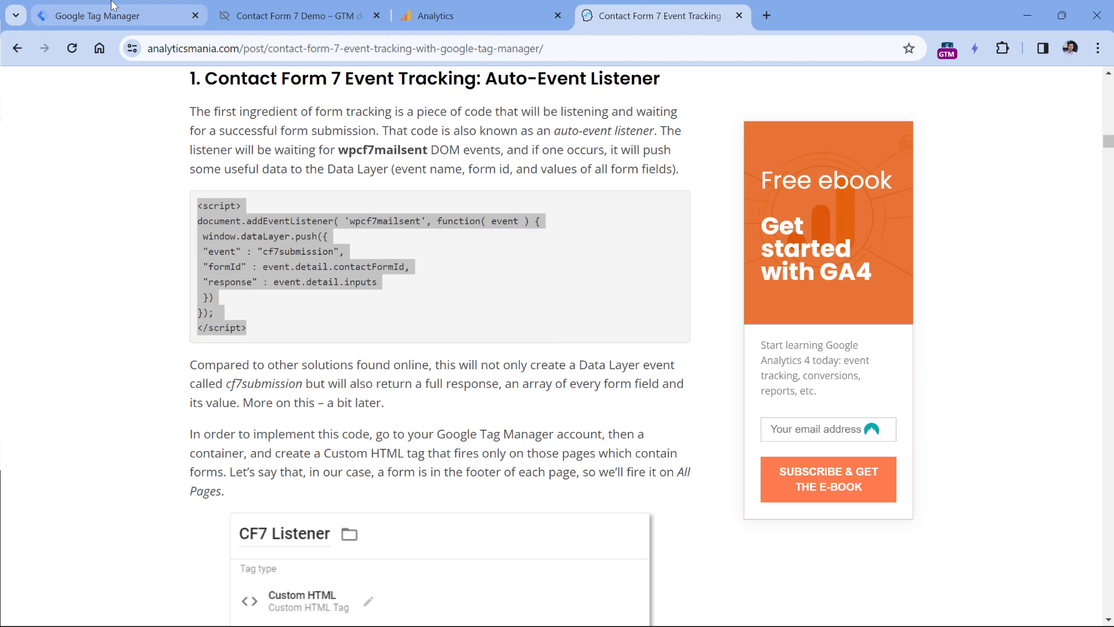
click(96, 16)
- Save Custom HTML tag 'cHTML - contact form 7 listener' with the pasted script, firing on All Pages
click(220, 94)
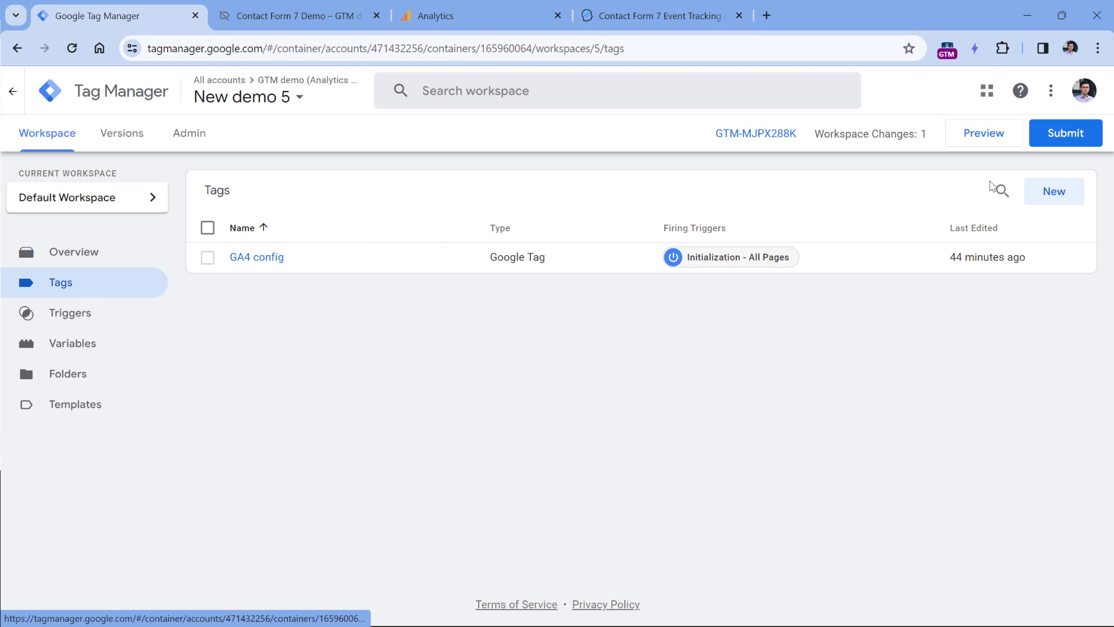
click(1053, 190)
click(418, 233)
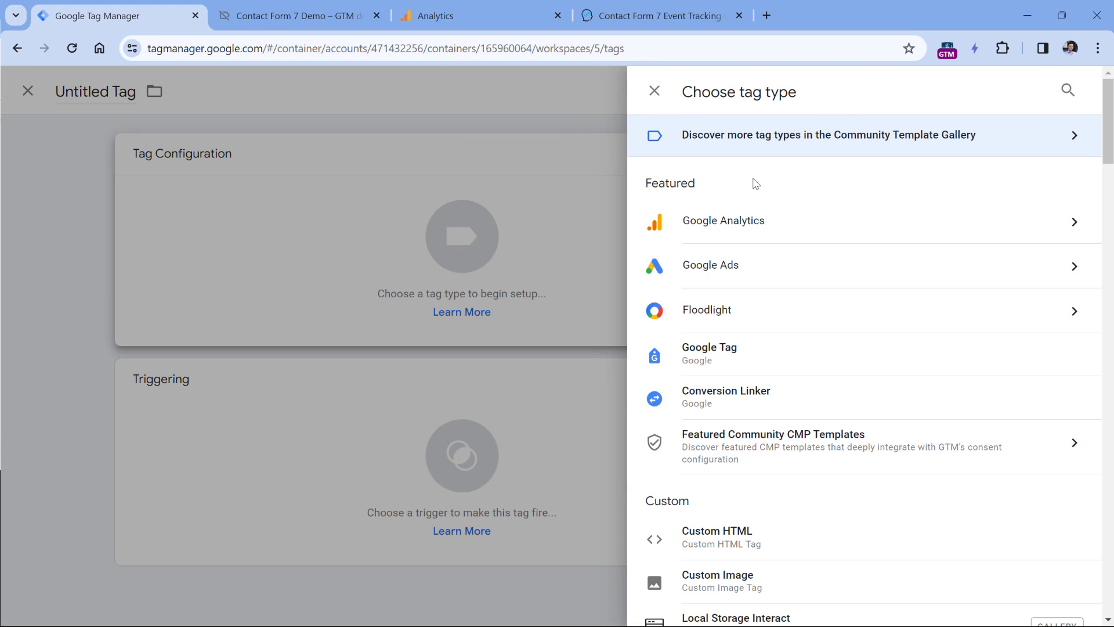
scroll(754, 218, down, 1)
click(731, 473)
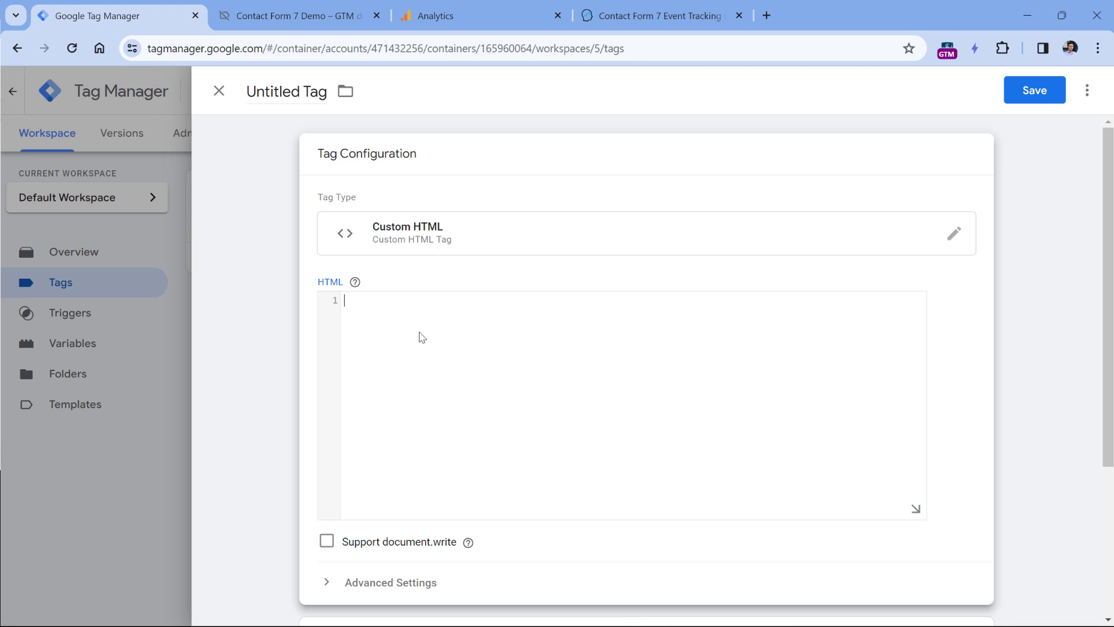
text(<script> document.addEventListener( 'wpcf7mailsent', function( event ) {  window.dataLayer.push({  "event" : "cf7submission",  "formId" : event.detail.contactFormId,  "response" : event.detail.inputs  }) }); </script>)
scroll(386, 512, down, 2)
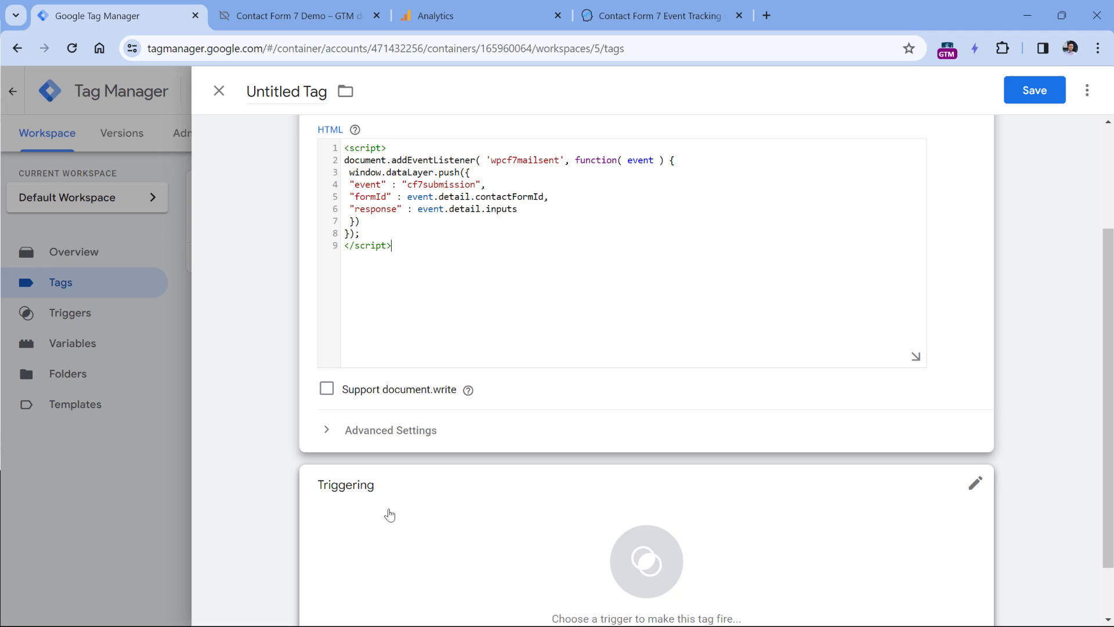
click(385, 514)
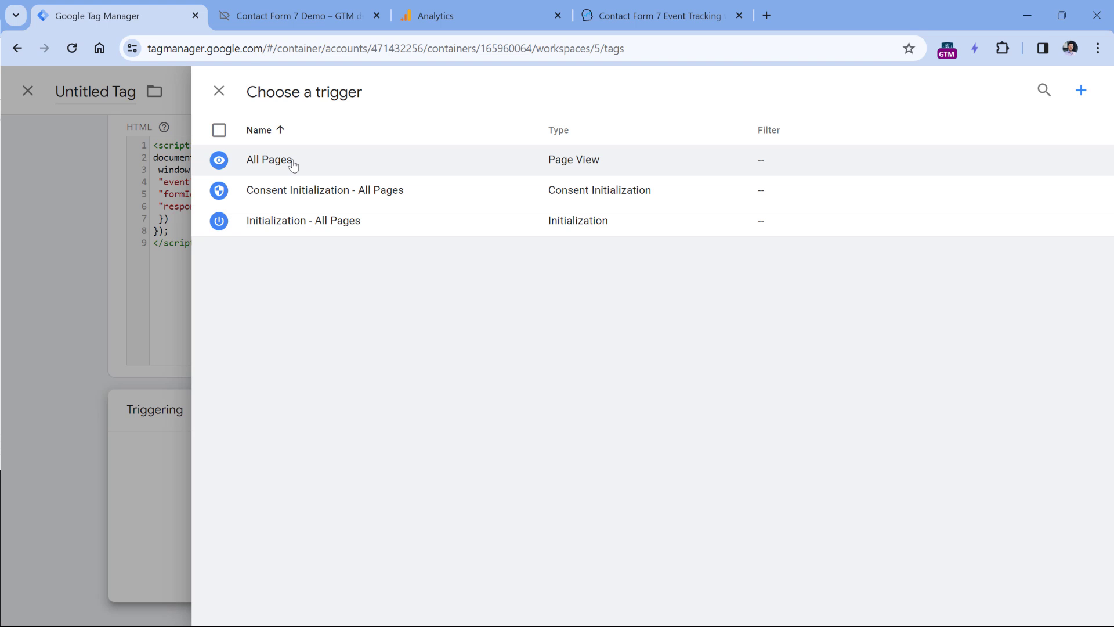
click(293, 160)
click(276, 87)
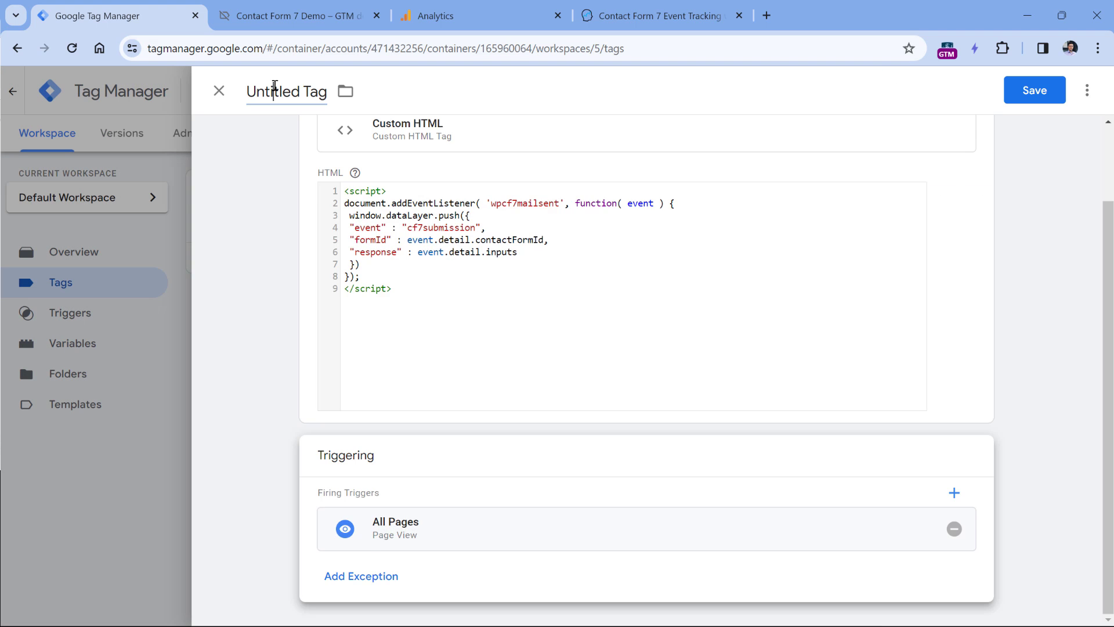
text(cHTML - )
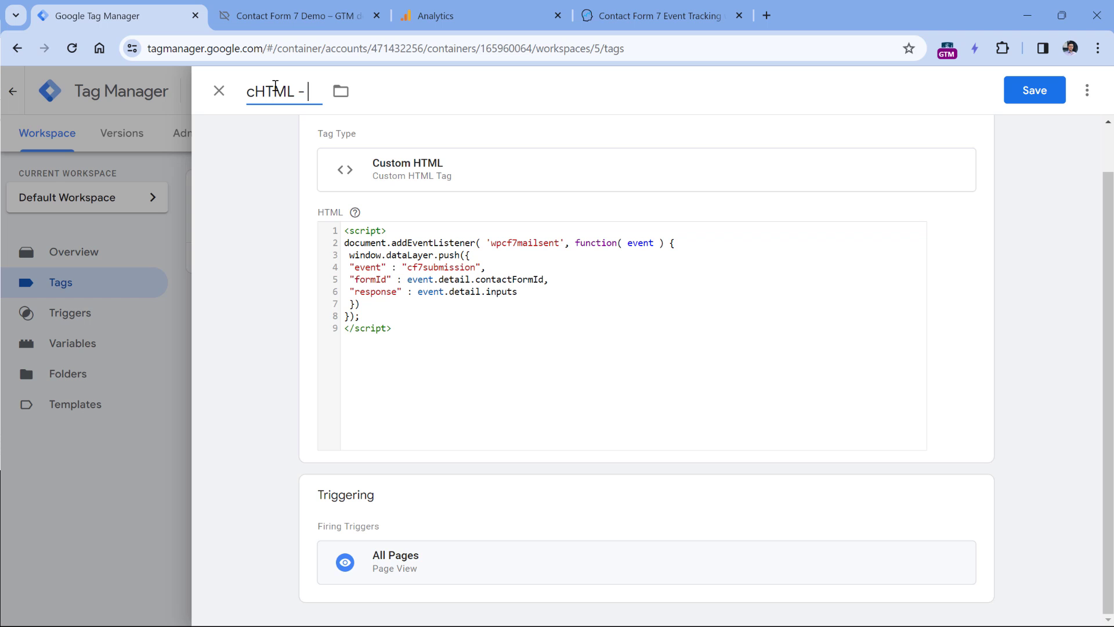
text(contact form 7 listener)
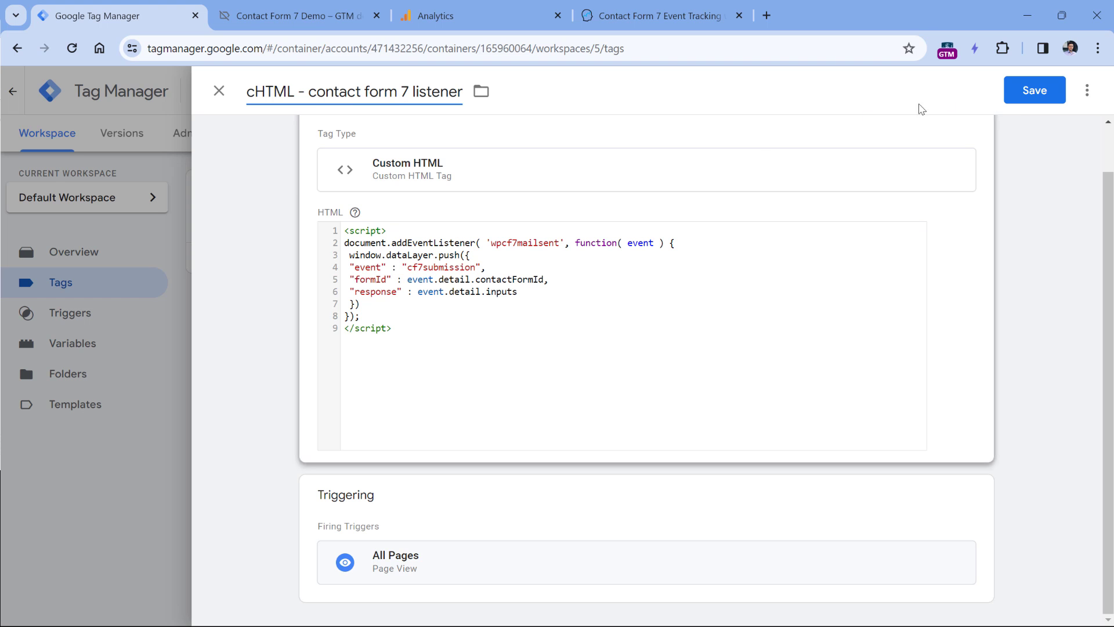
click(1034, 92)
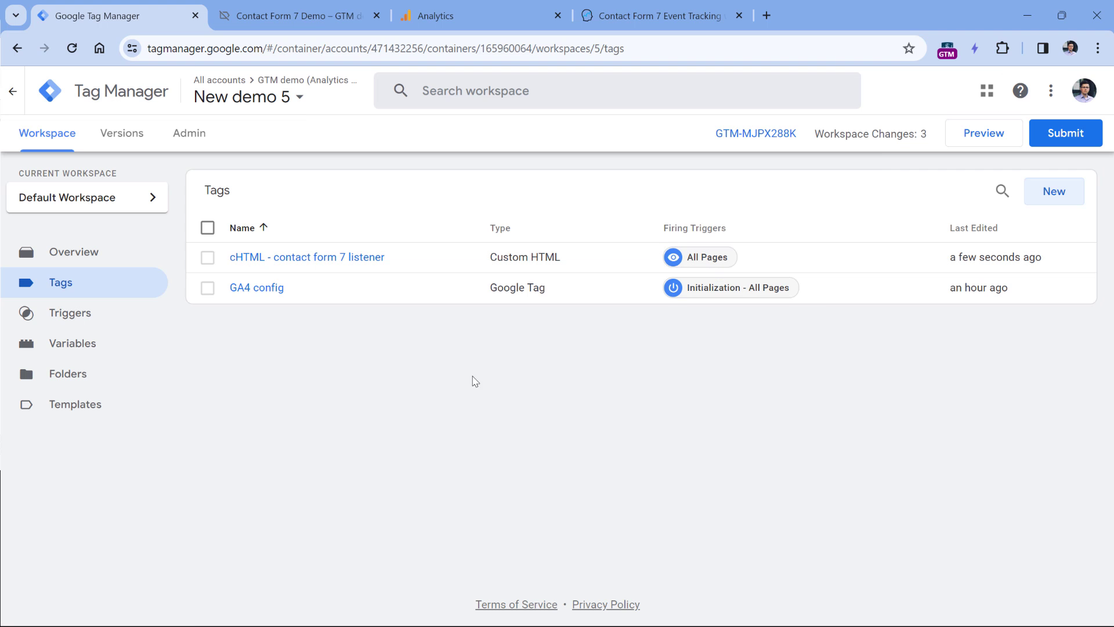
- Connect Tag Assistant preview to the CF7 demo page and submit a filled-in test contact form
click(977, 138)
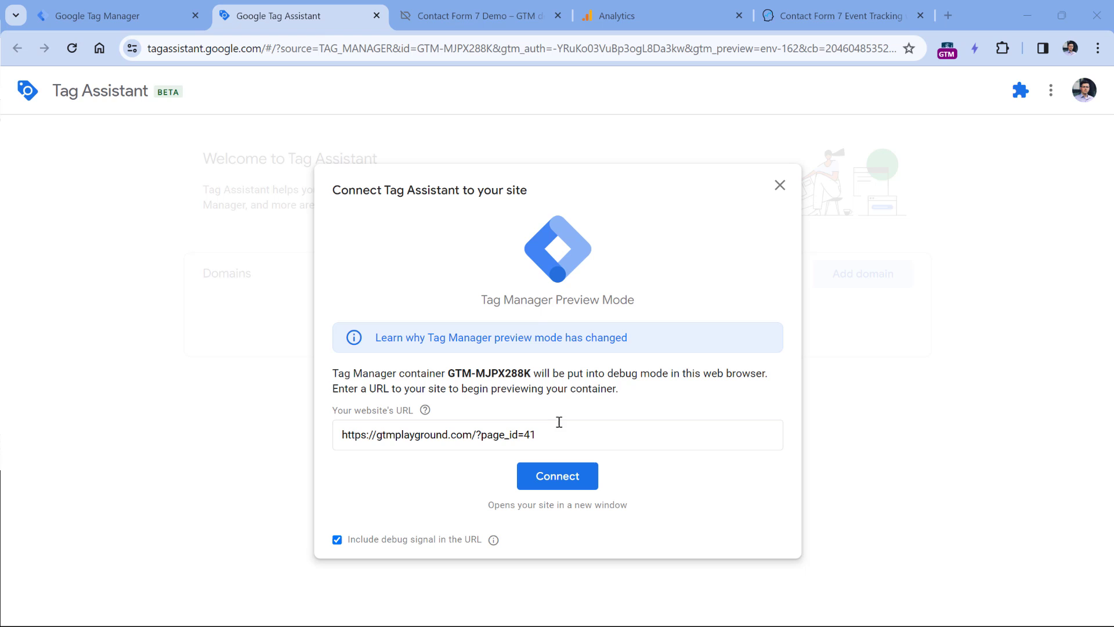
click(561, 480)
click(471, 229)
text(asd)
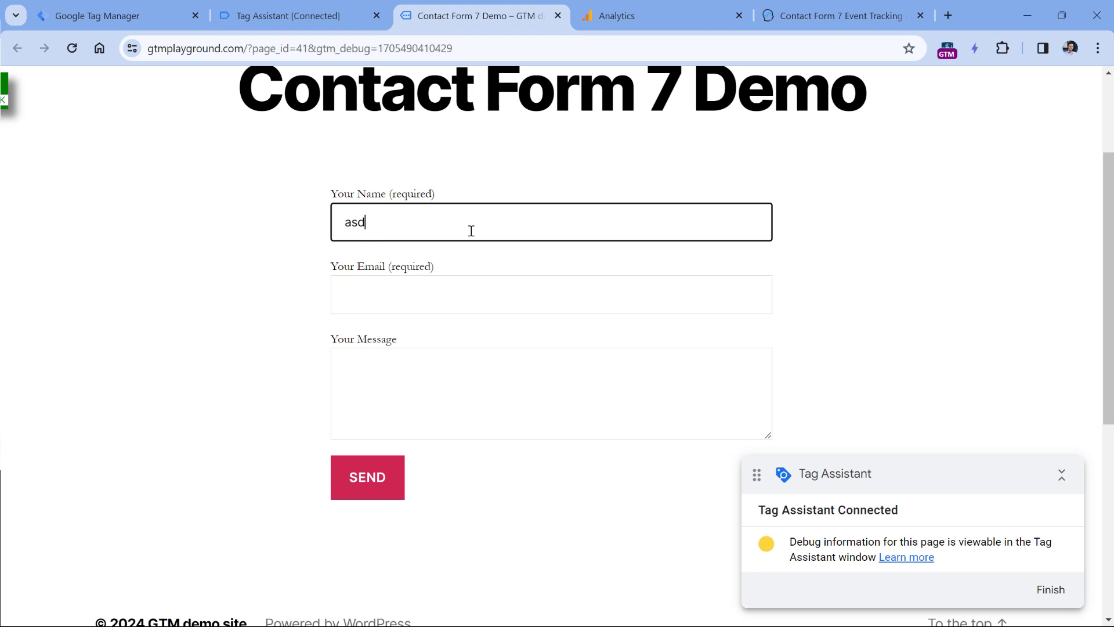
key(Tab)
text(asd@asd.com)
key(Tab)
text(asd)
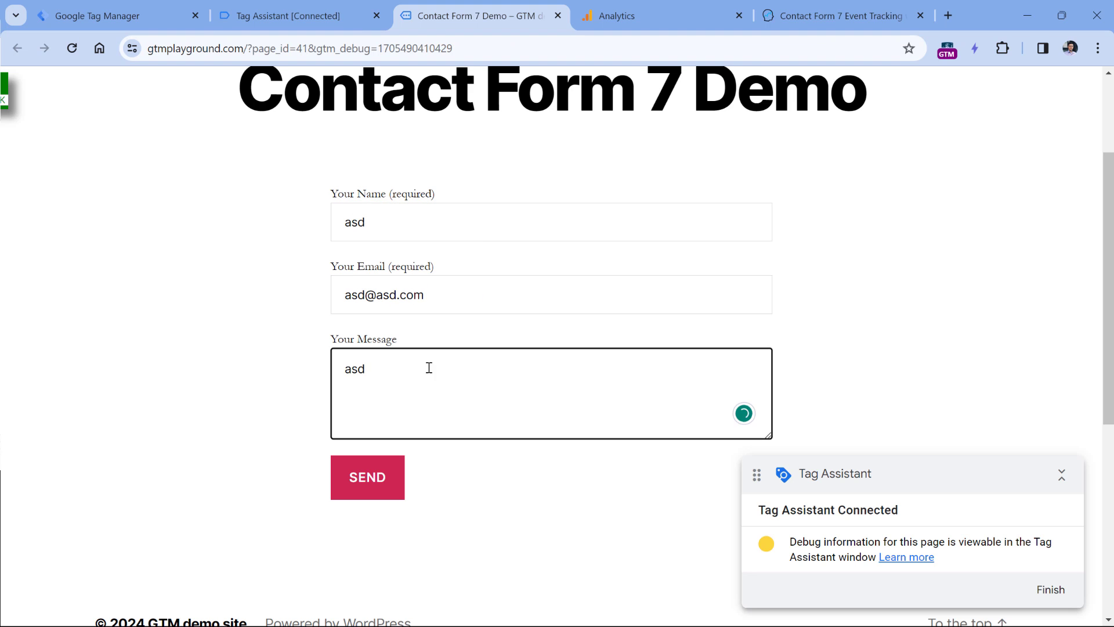
click(376, 480)
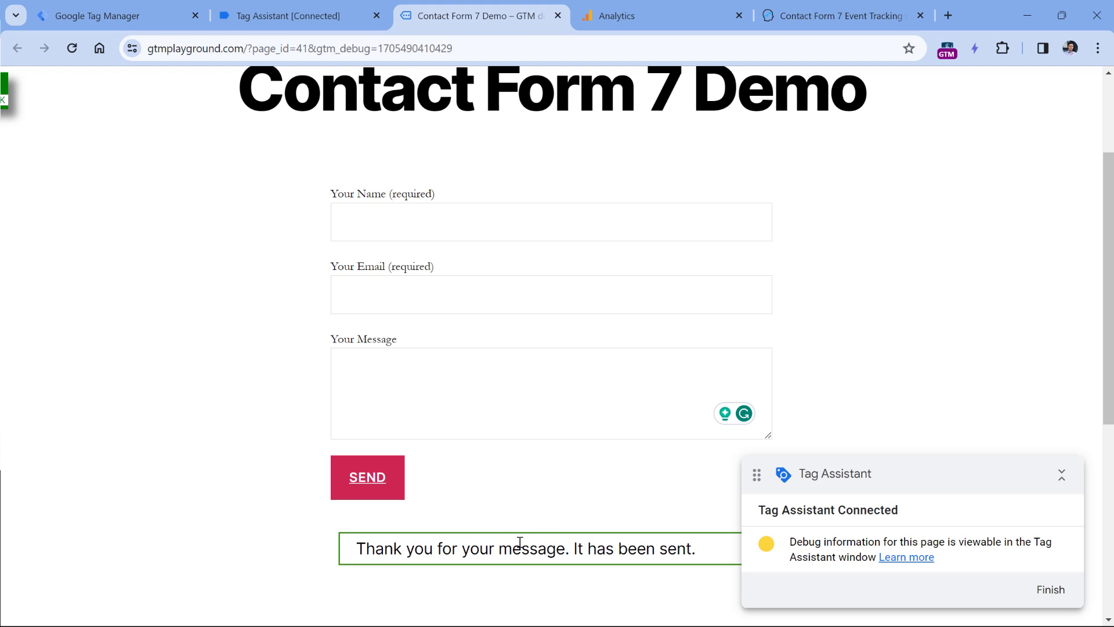
click(296, 16)
click(558, 356)
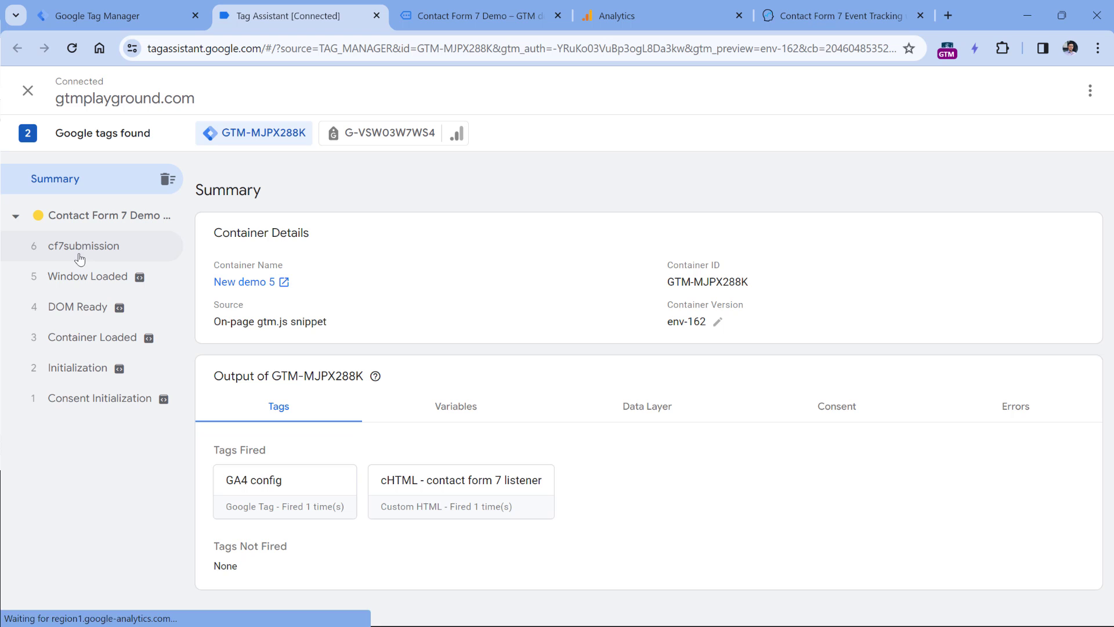
click(87, 250)
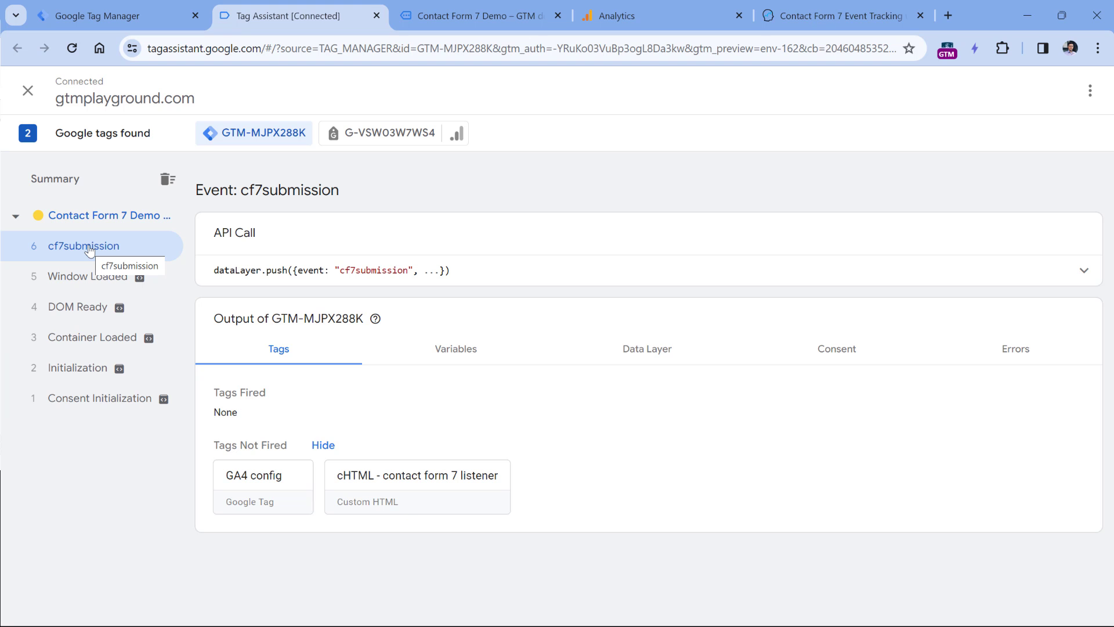
click(546, 270)
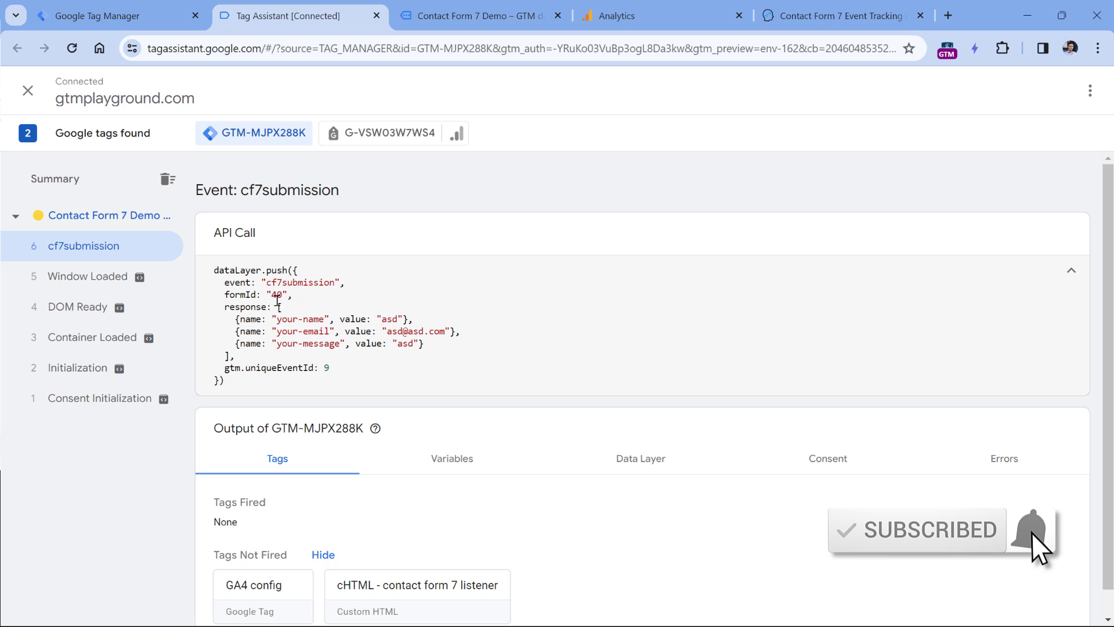
double_click(267, 285)
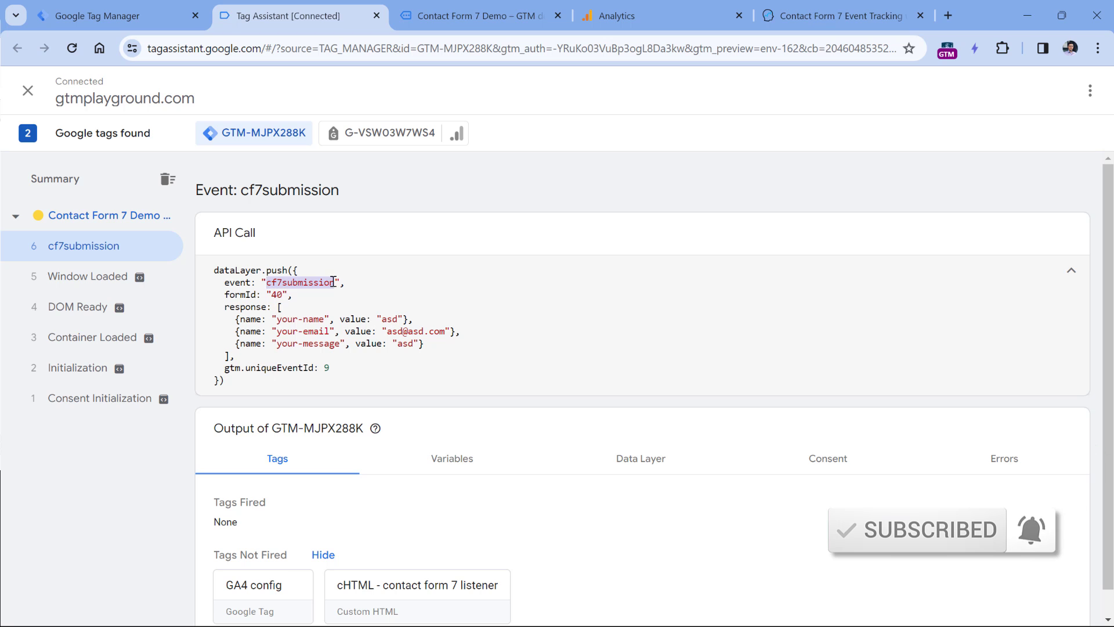
click(273, 295)
double_click(273, 295)
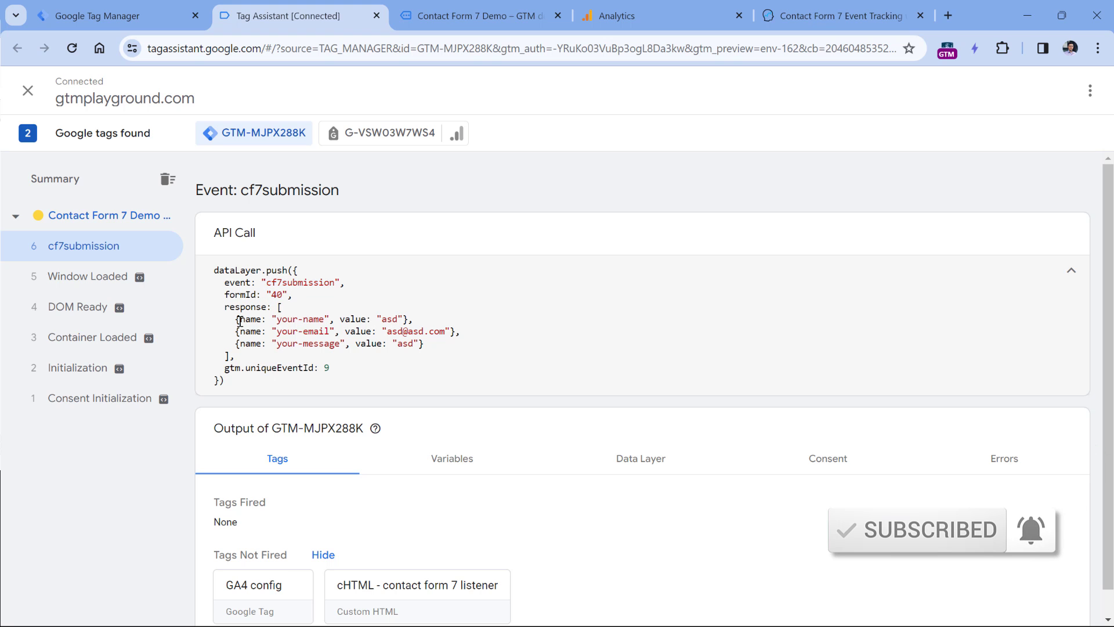
drag(233, 319, 246, 344)
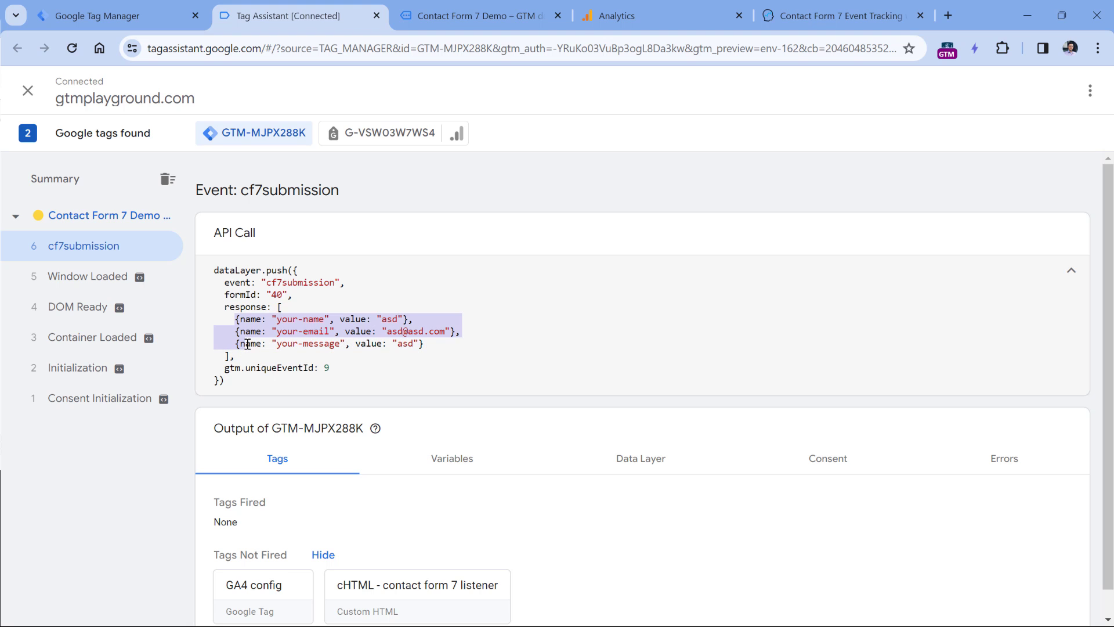
double_click(296, 283)
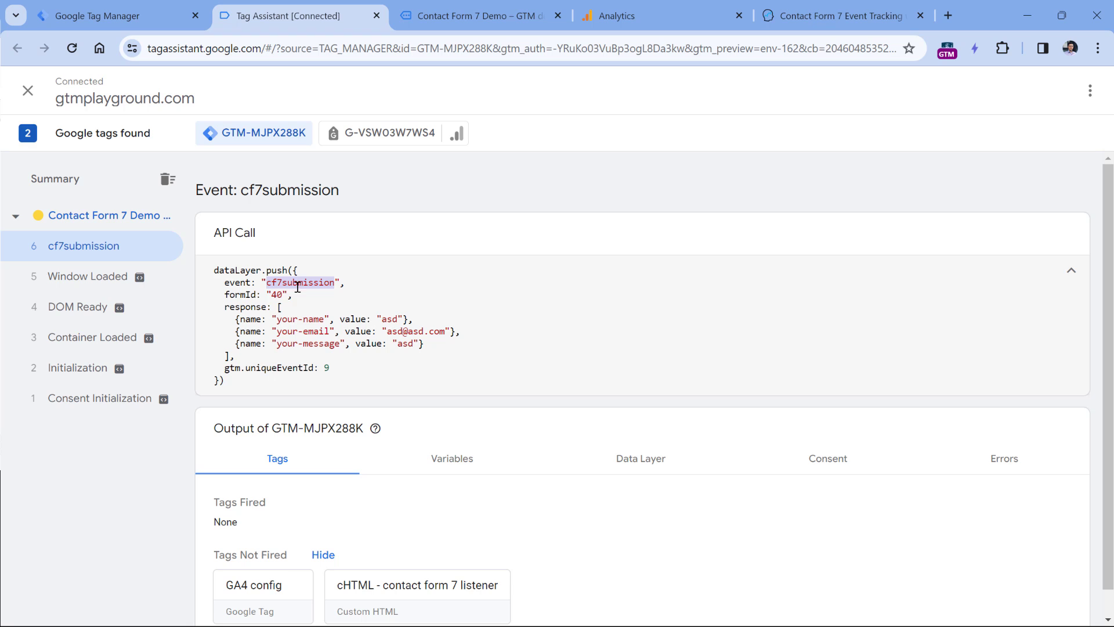
double_click(275, 294)
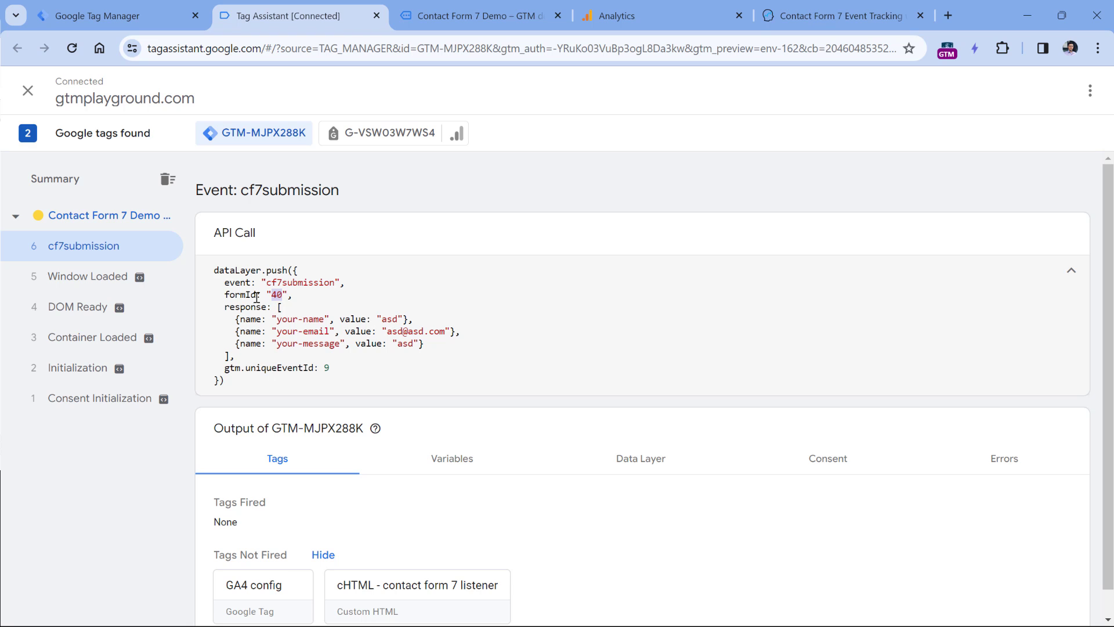
drag(225, 295, 294, 296)
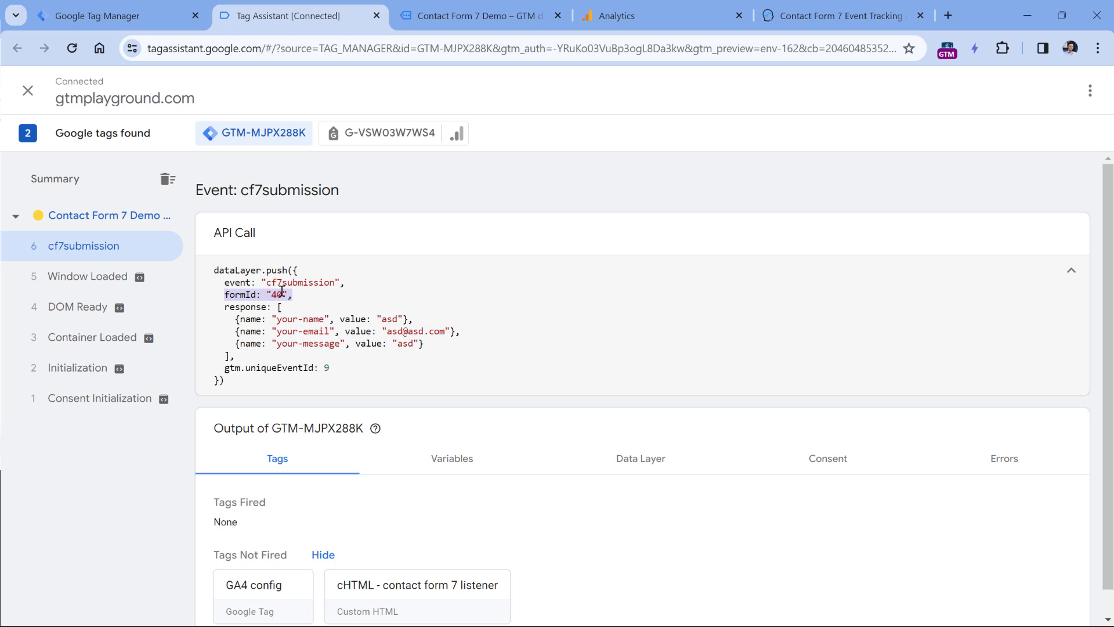
- Start a new user-defined variable of type Data Layer Variable
click(108, 15)
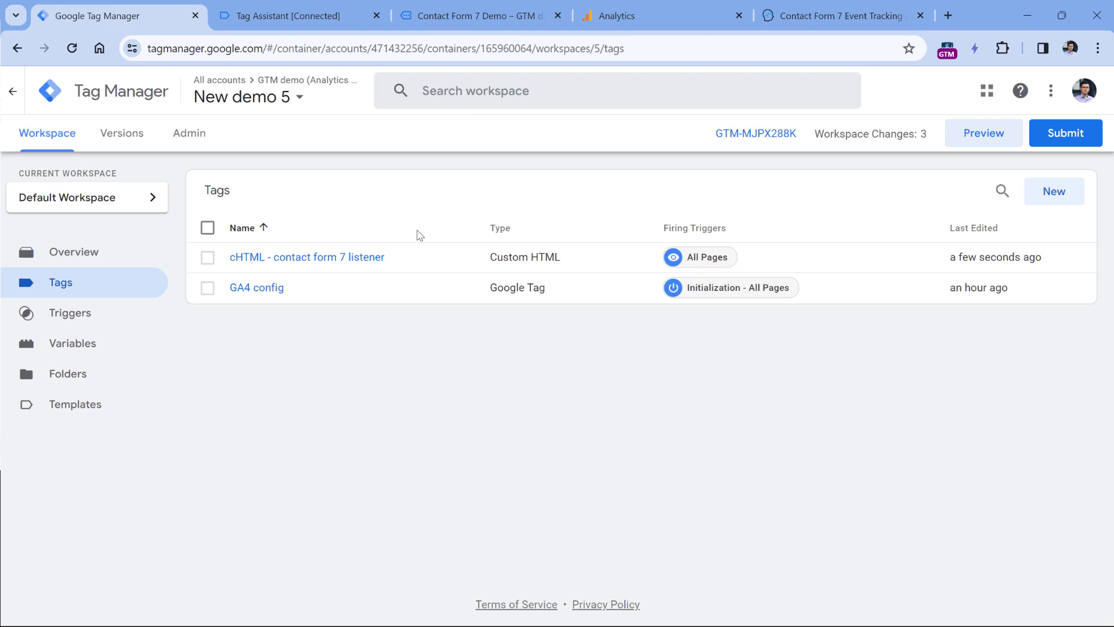
click(84, 351)
scroll(523, 272, down, 3)
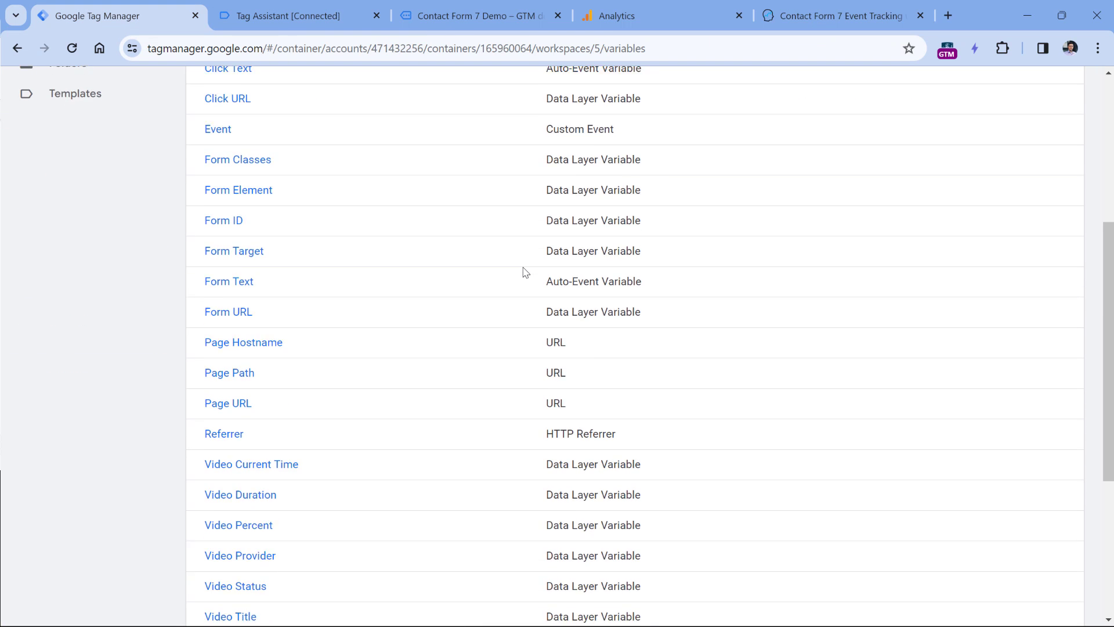
scroll(244, 514, down, 2)
click(1025, 514)
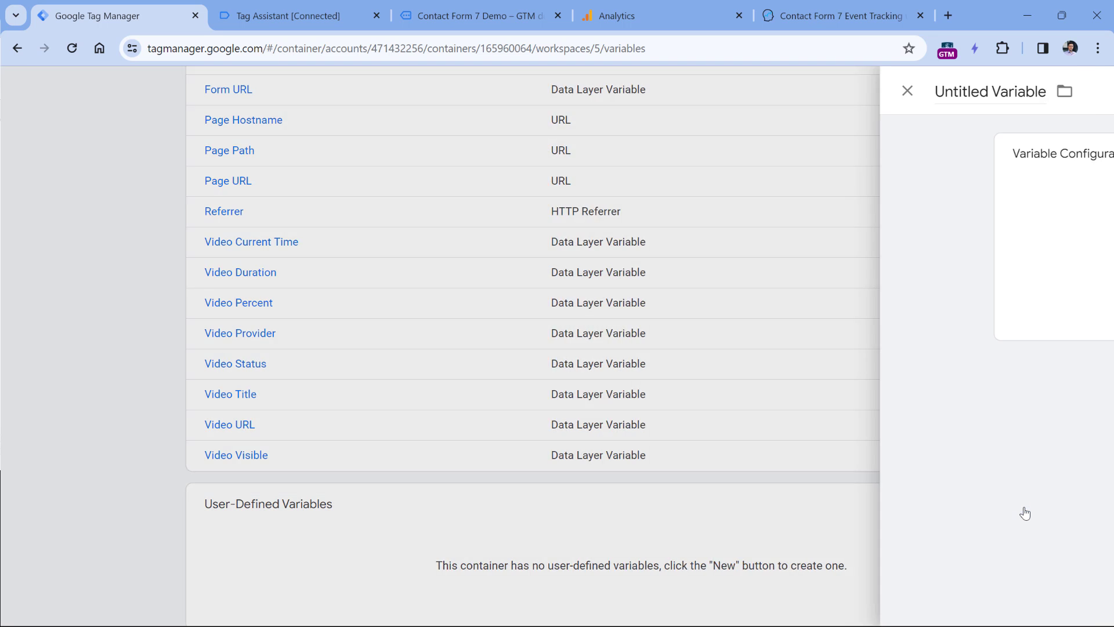
click(398, 242)
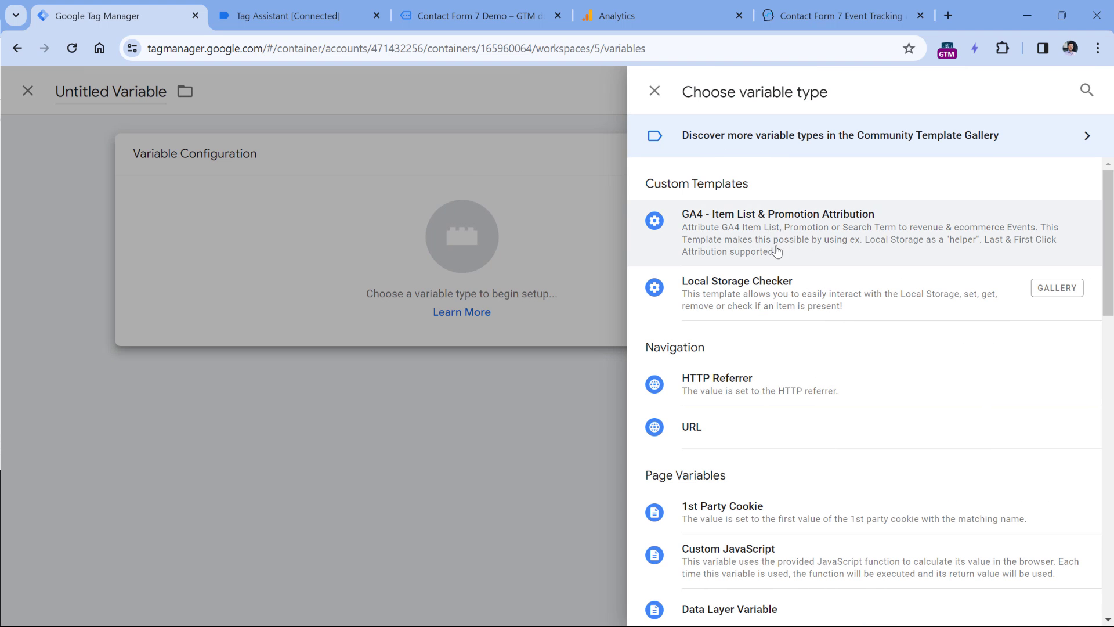
scroll(774, 249, down, 2)
scroll(775, 249, down, 1)
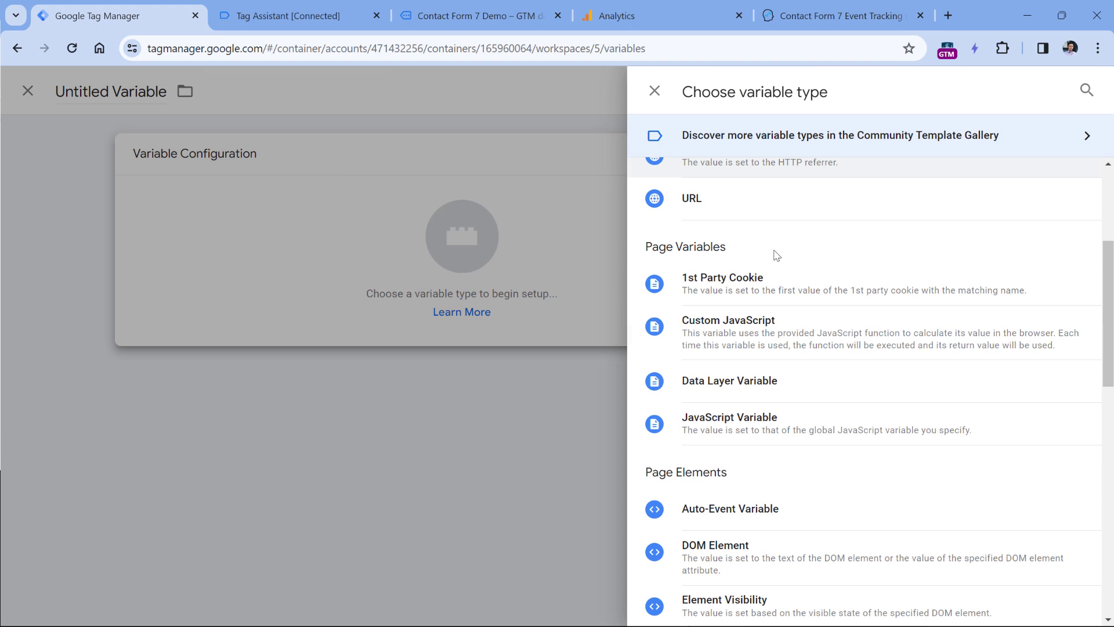
click(746, 391)
- Set the data layer variable name to formId, title it 'dlv - formId', and save
click(292, 19)
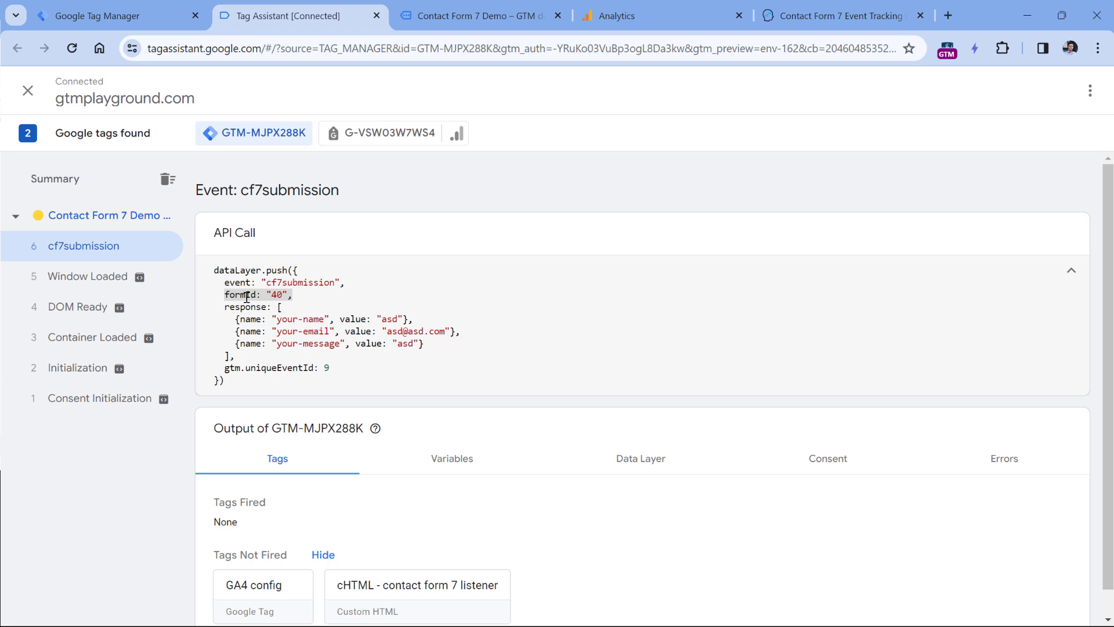
right_click(244, 296)
click(271, 312)
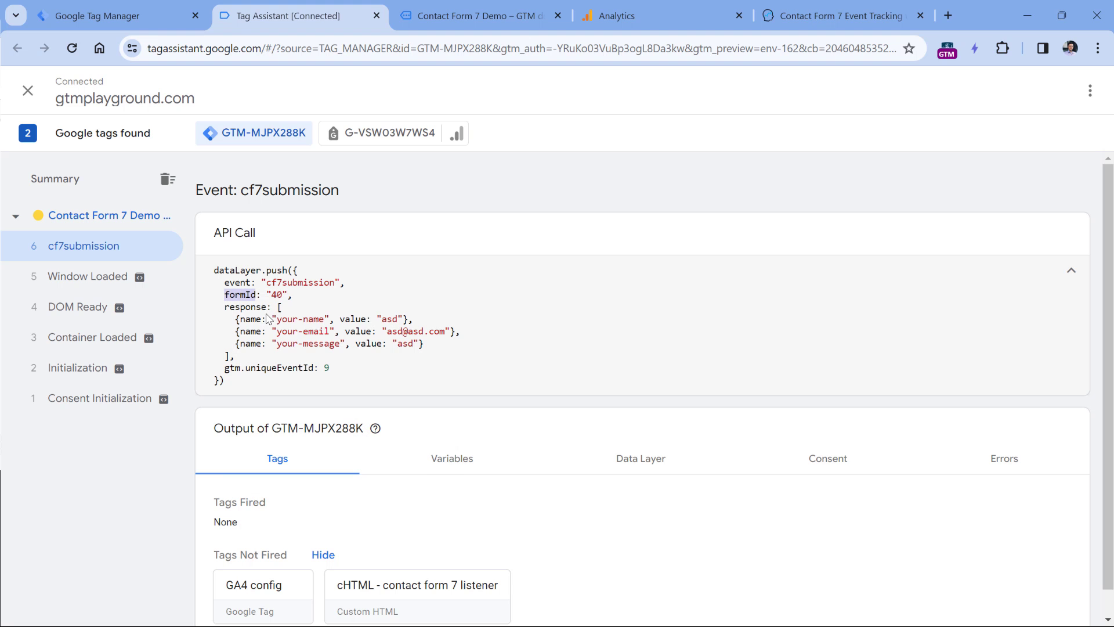
click(142, 26)
click(374, 311)
key(ctrl+v)
click(286, 90)
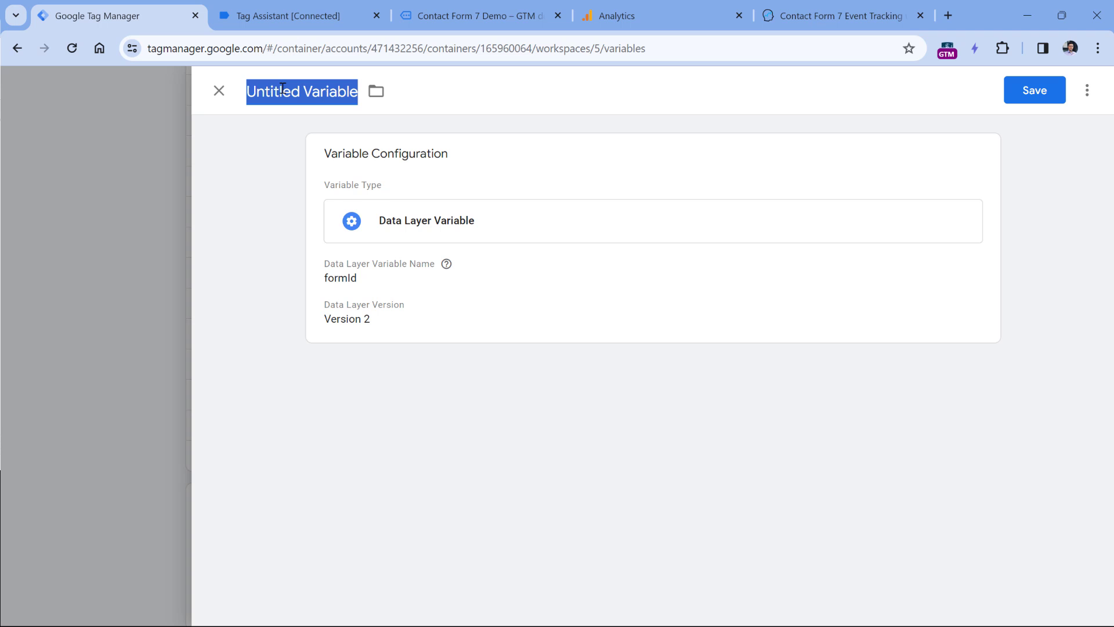
text(dlv -)
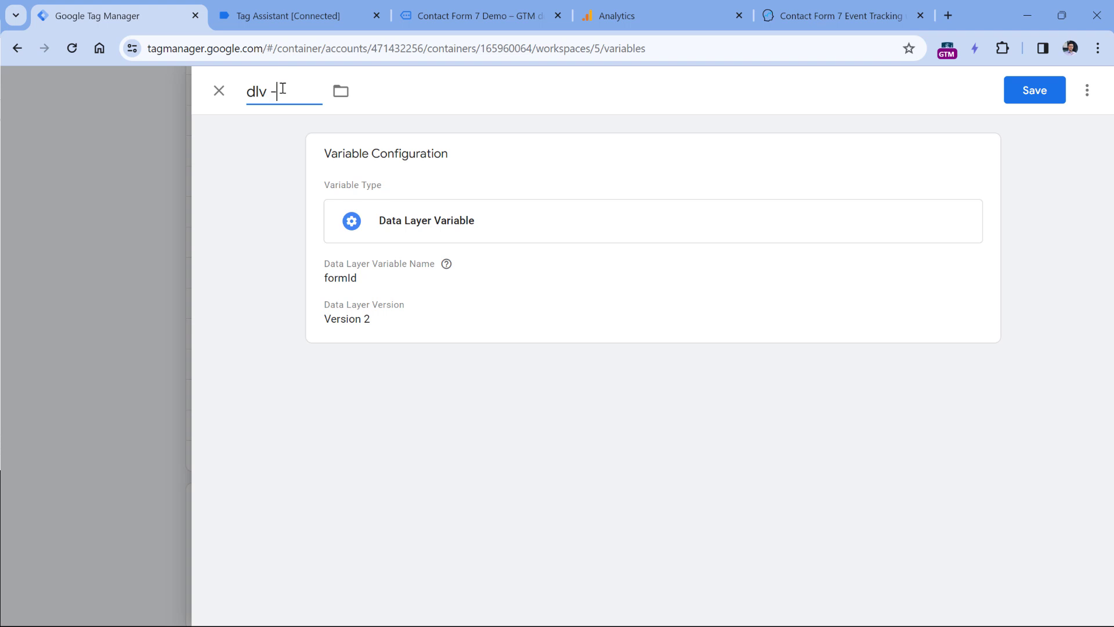
text( formId)
click(1048, 91)
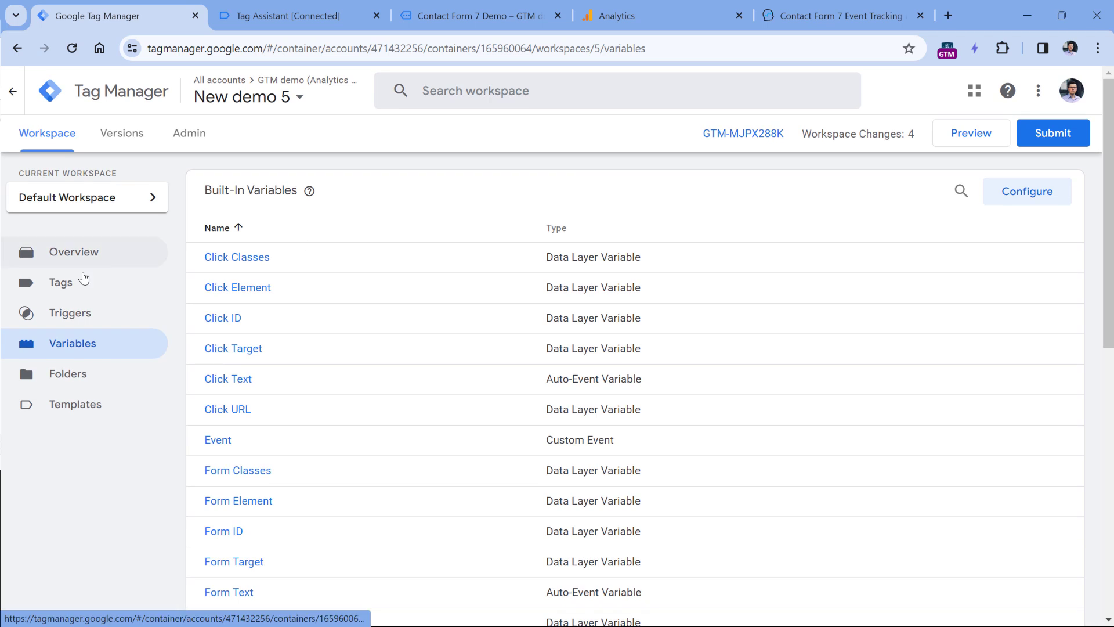
- Check the cf7submission event in Tag Assistant and start a new Custom Event trigger
click(279, 16)
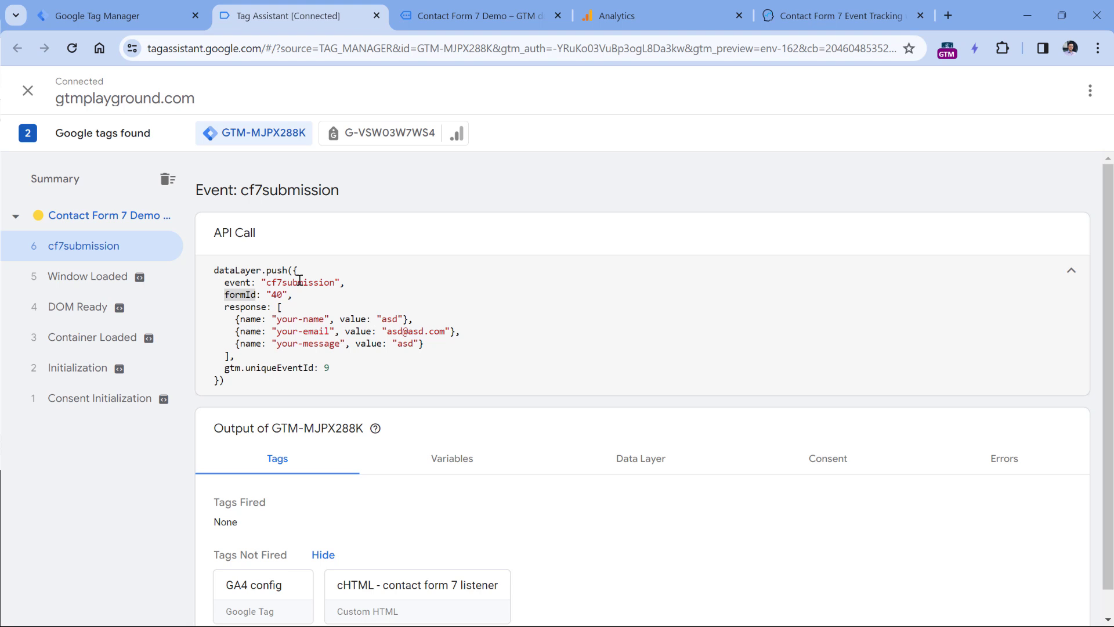
drag(224, 282, 347, 281)
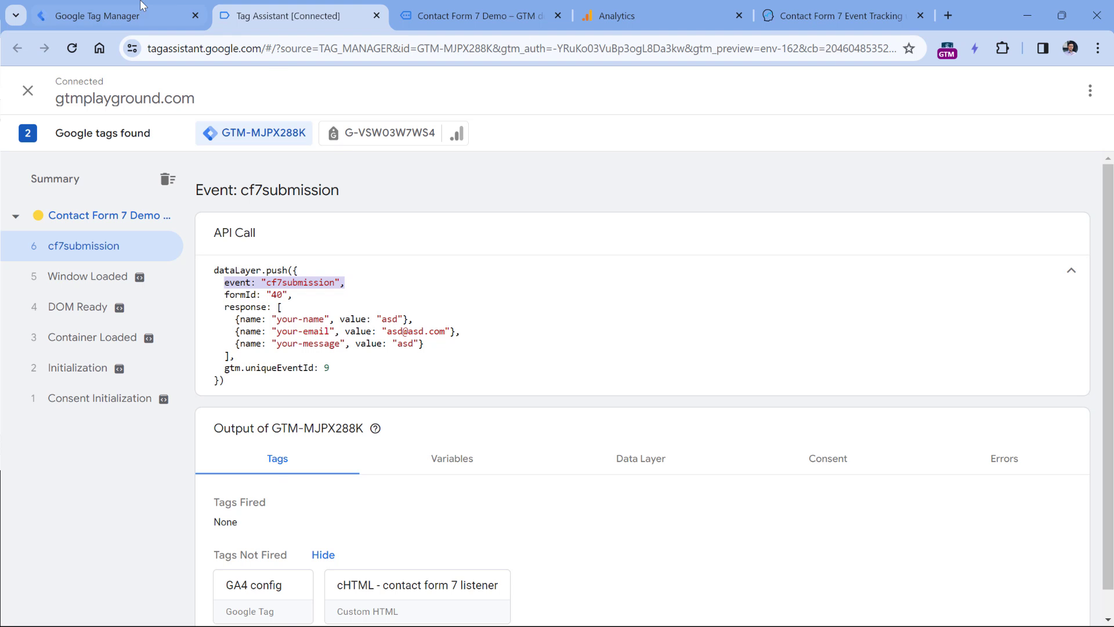
click(117, 16)
click(39, 317)
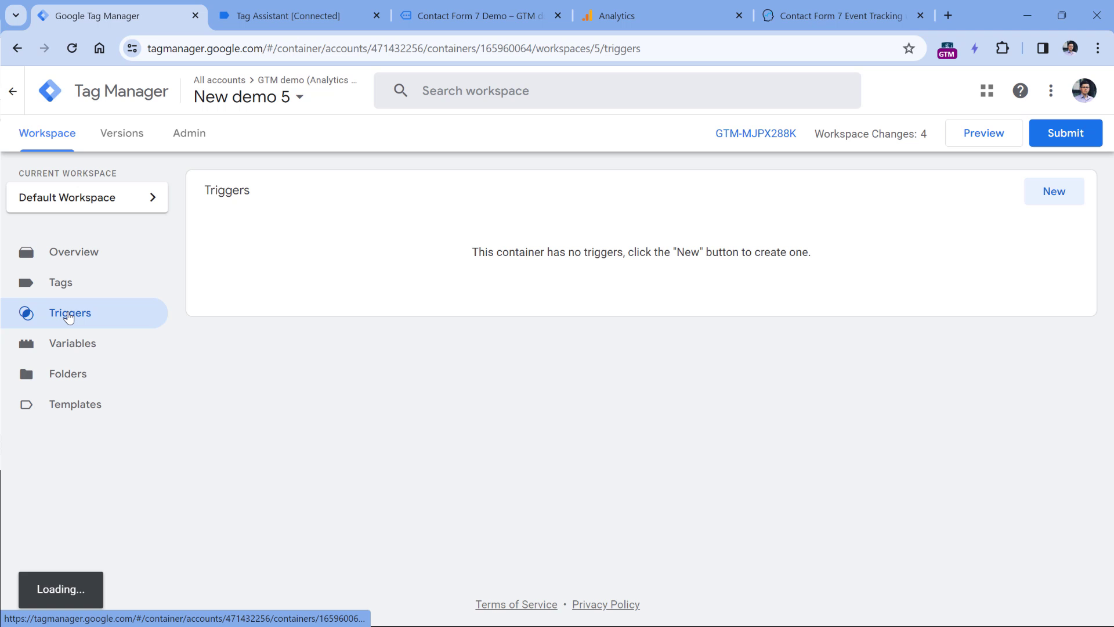
click(1058, 192)
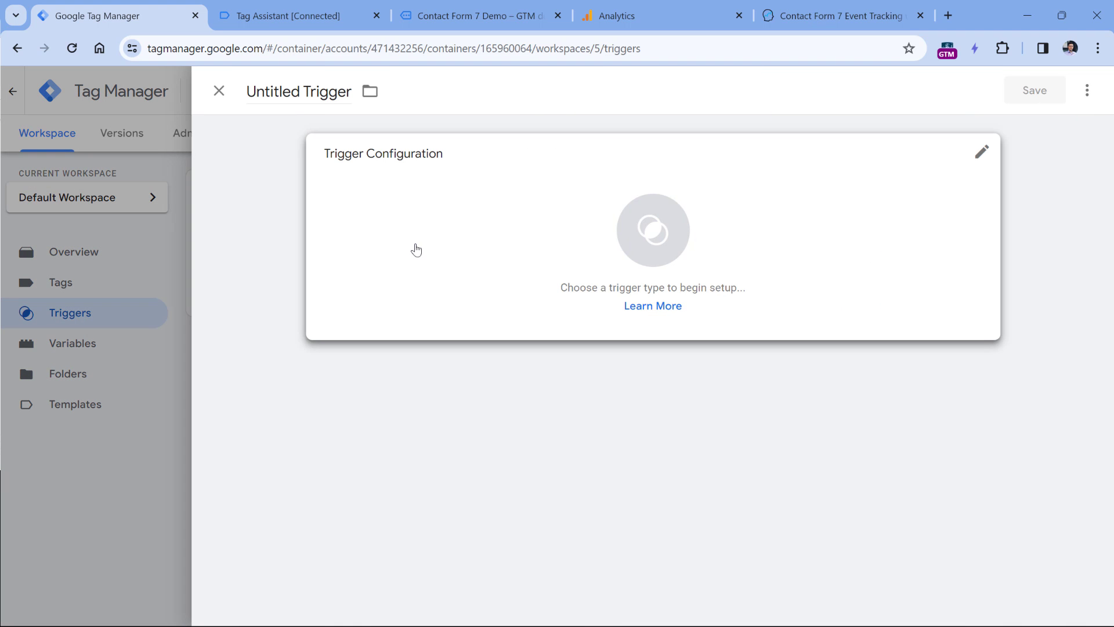
click(416, 249)
scroll(823, 219, down, 2)
scroll(724, 474, down, 2)
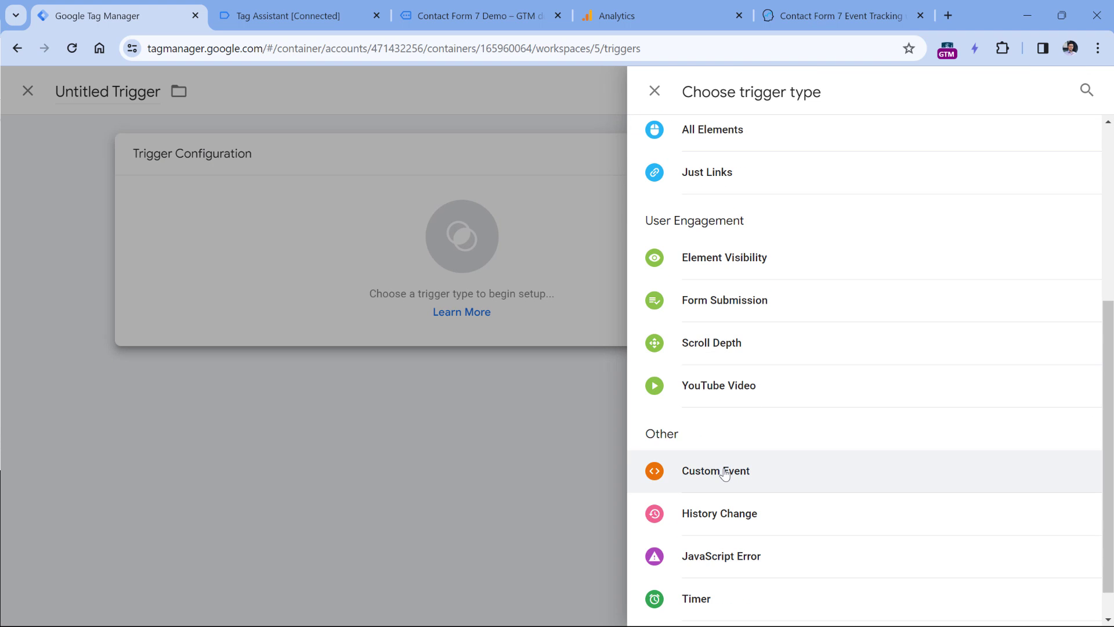
click(716, 471)
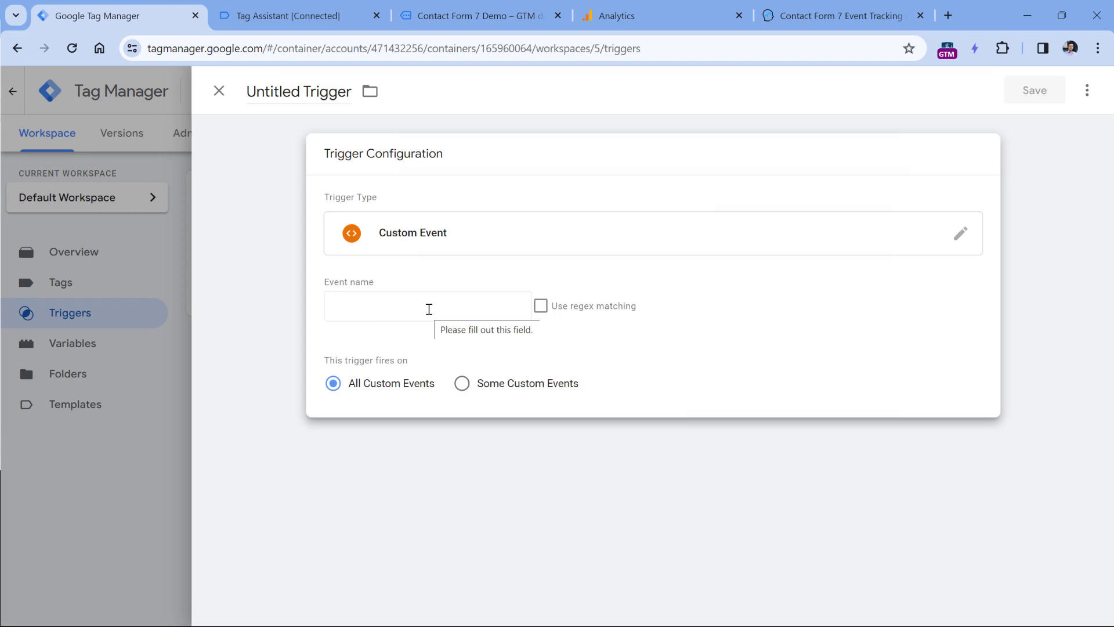
- Set the event name to cf7submission, title the trigger 'custom - cf7submission', and save
click(297, 16)
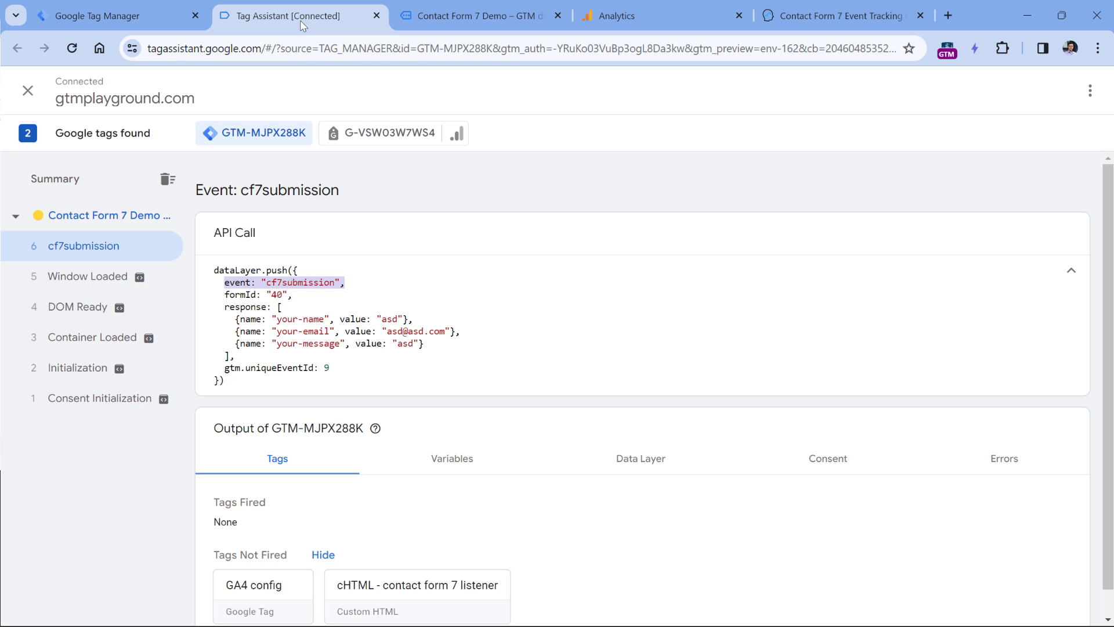
double_click(309, 283)
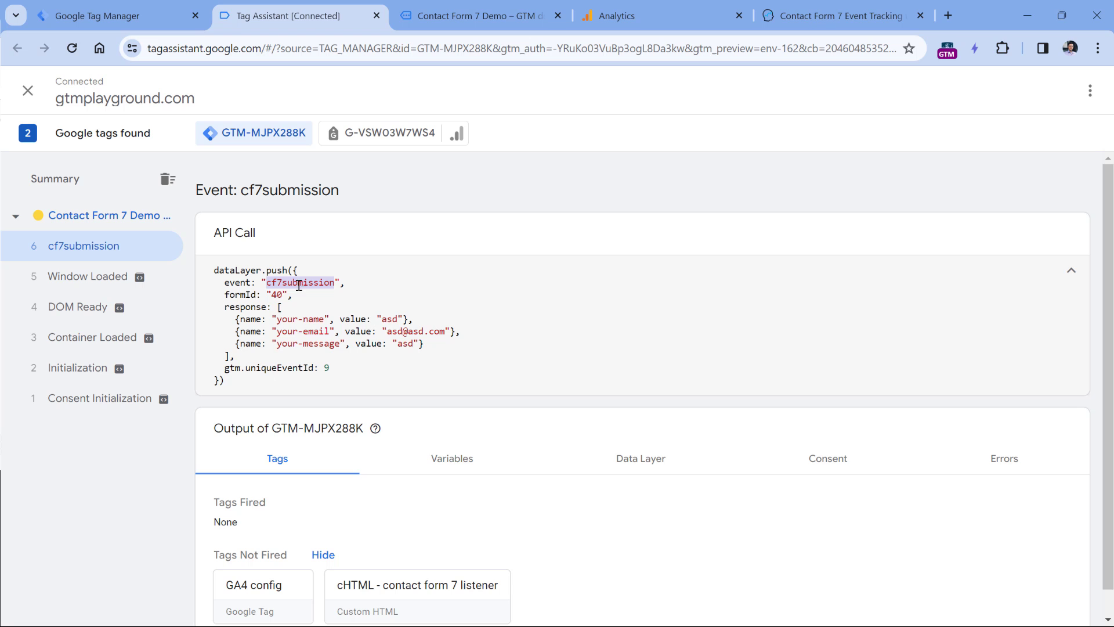
right_click(300, 285)
click(328, 304)
click(122, 16)
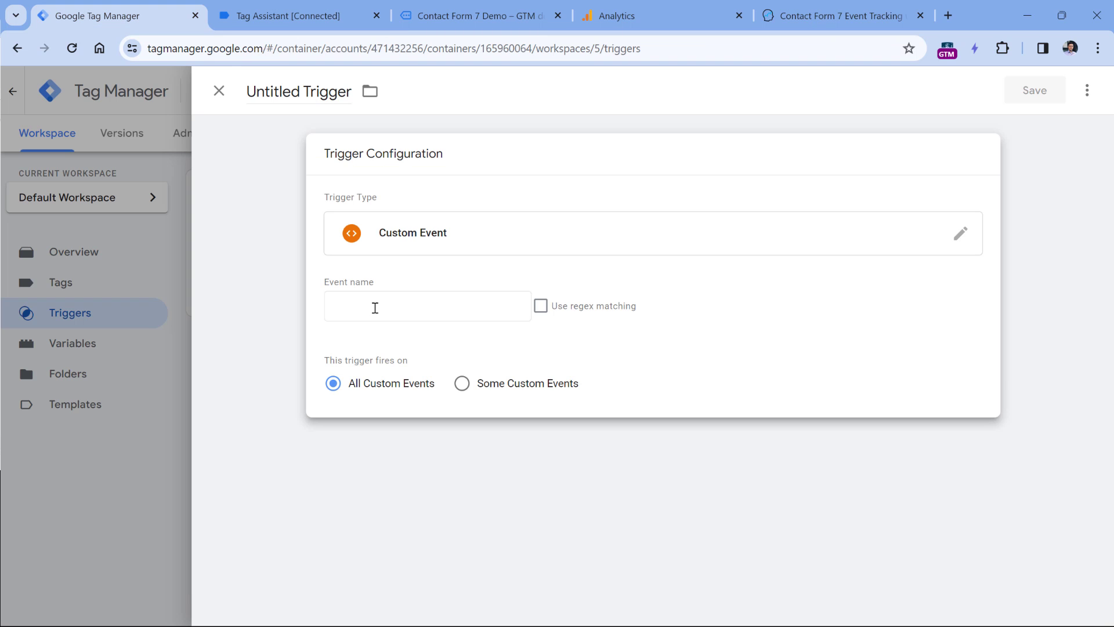
click(373, 306)
key(ctrl+v)
click(294, 94)
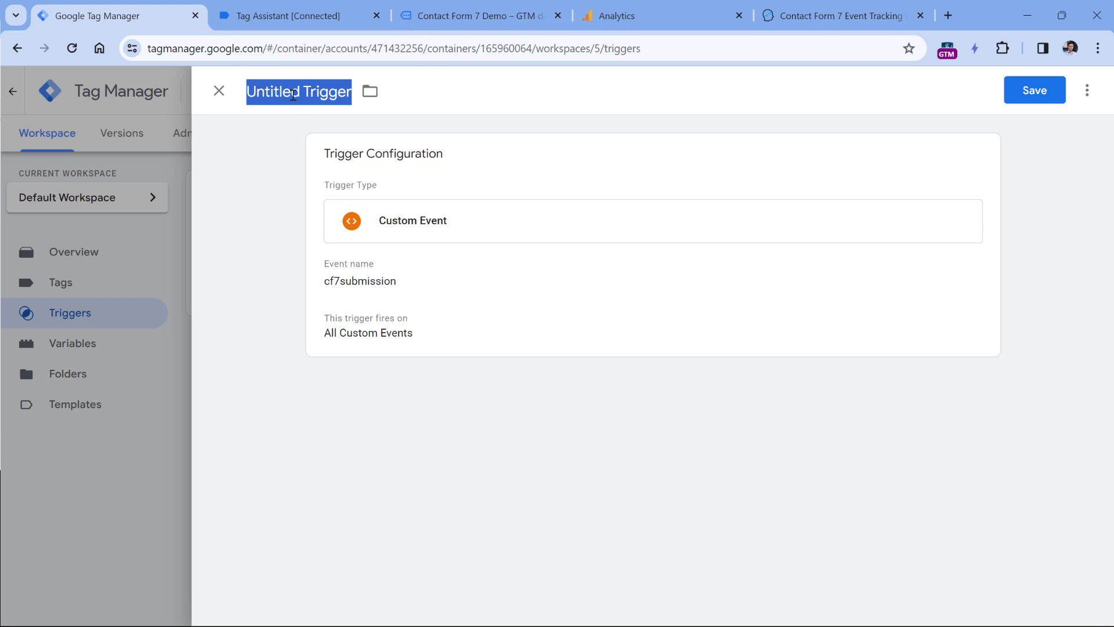
text(custom - c)
key(BackSpace)
key(ctrl+v)
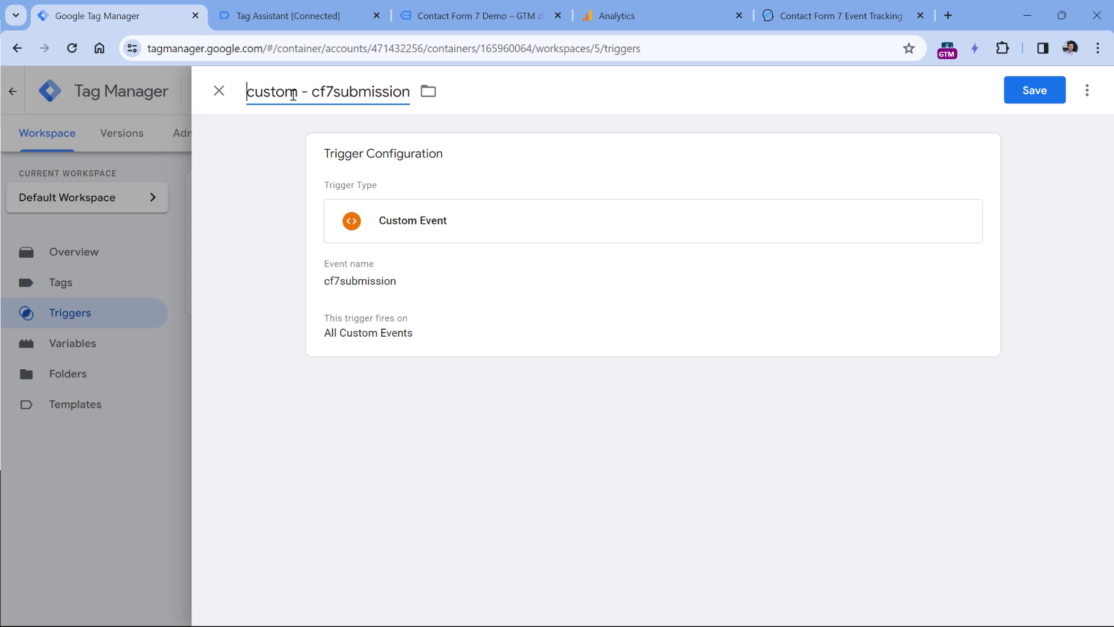
click(1035, 90)
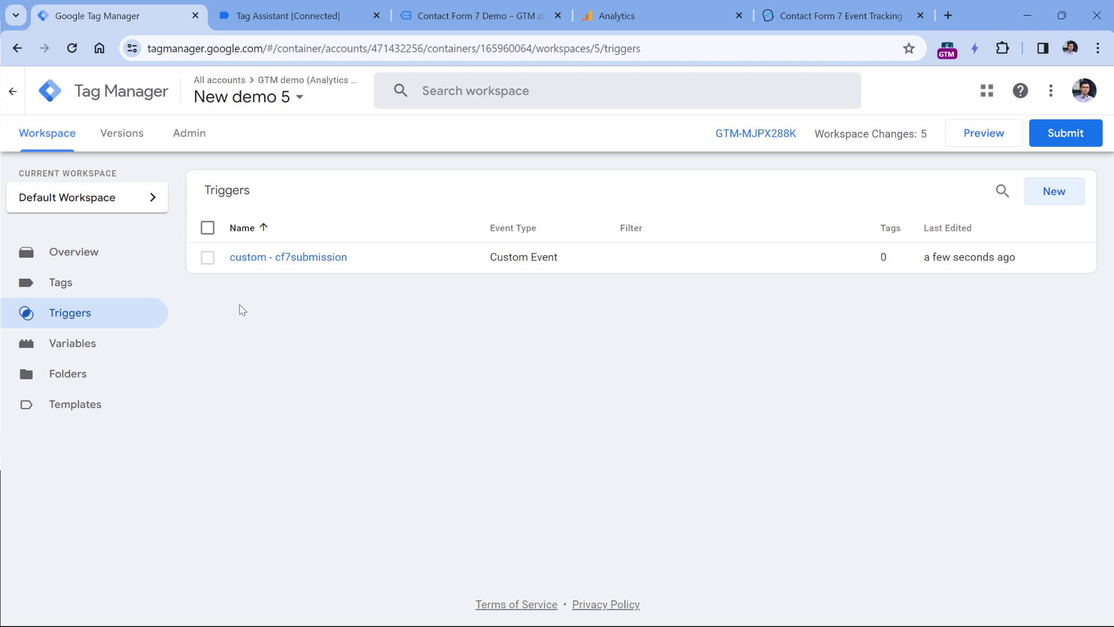
- Start a new untitled tag of type Google Analytics: GA4 Event
click(61, 284)
click(1058, 193)
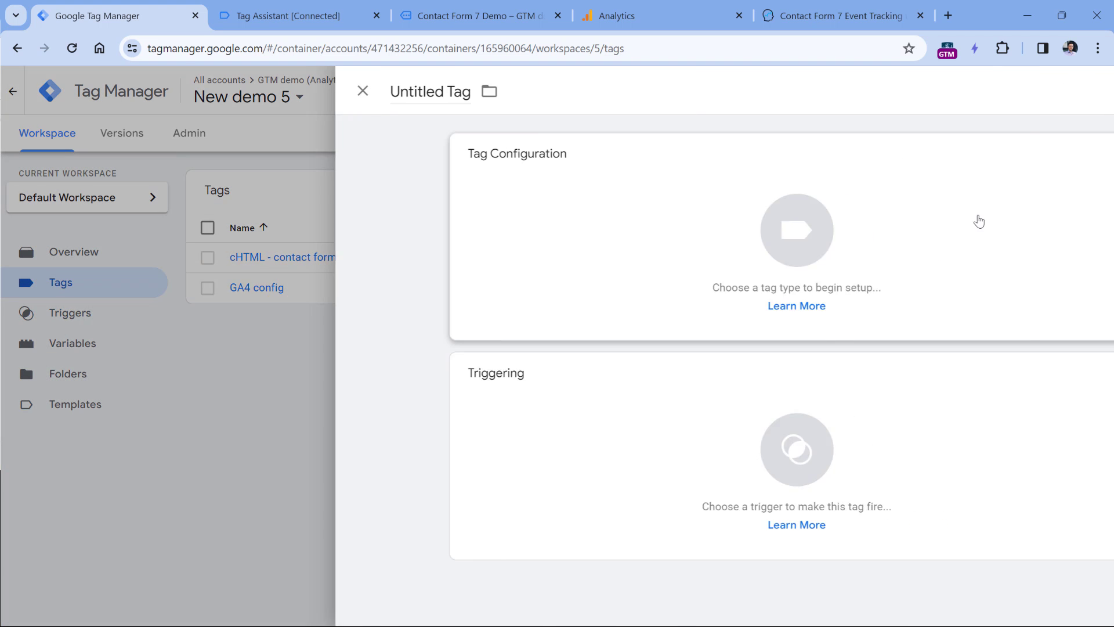
click(430, 236)
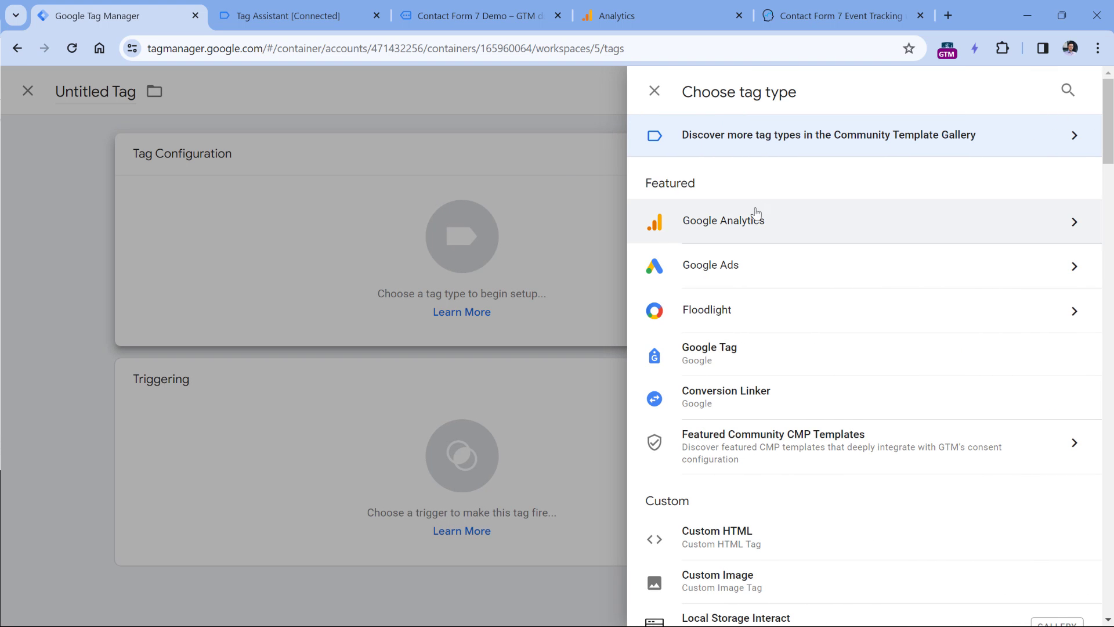
click(738, 223)
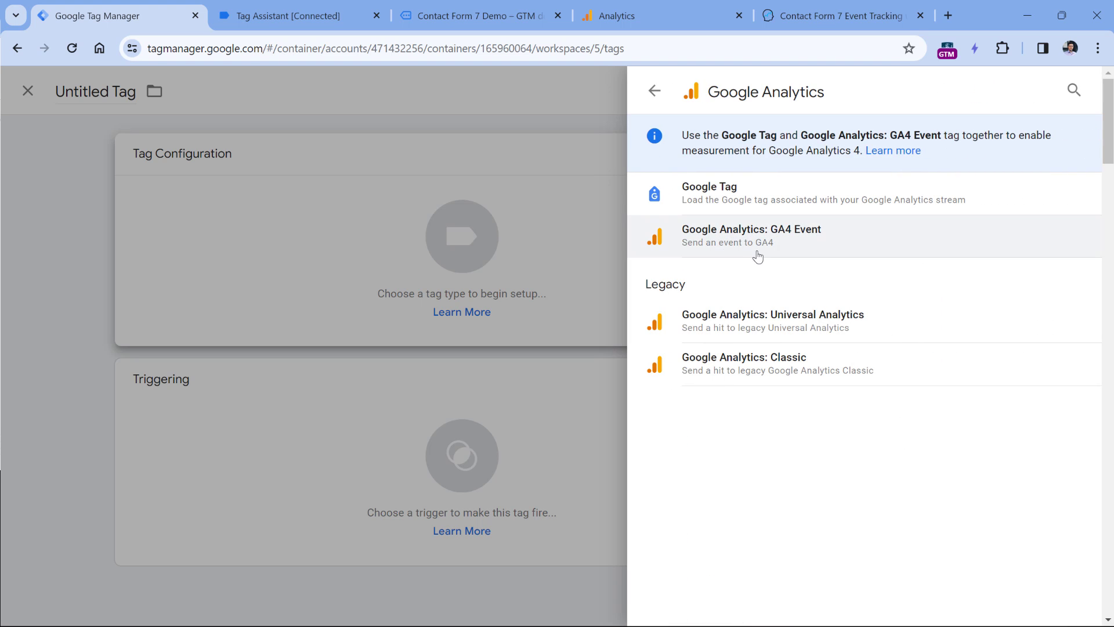
click(752, 242)
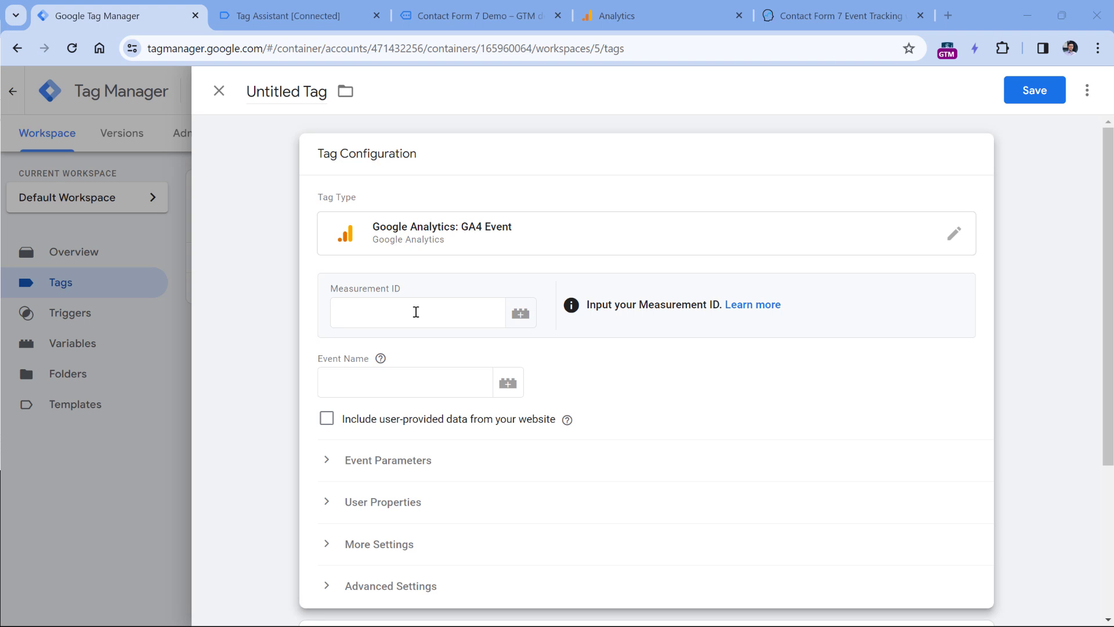
key(ctrl+4)
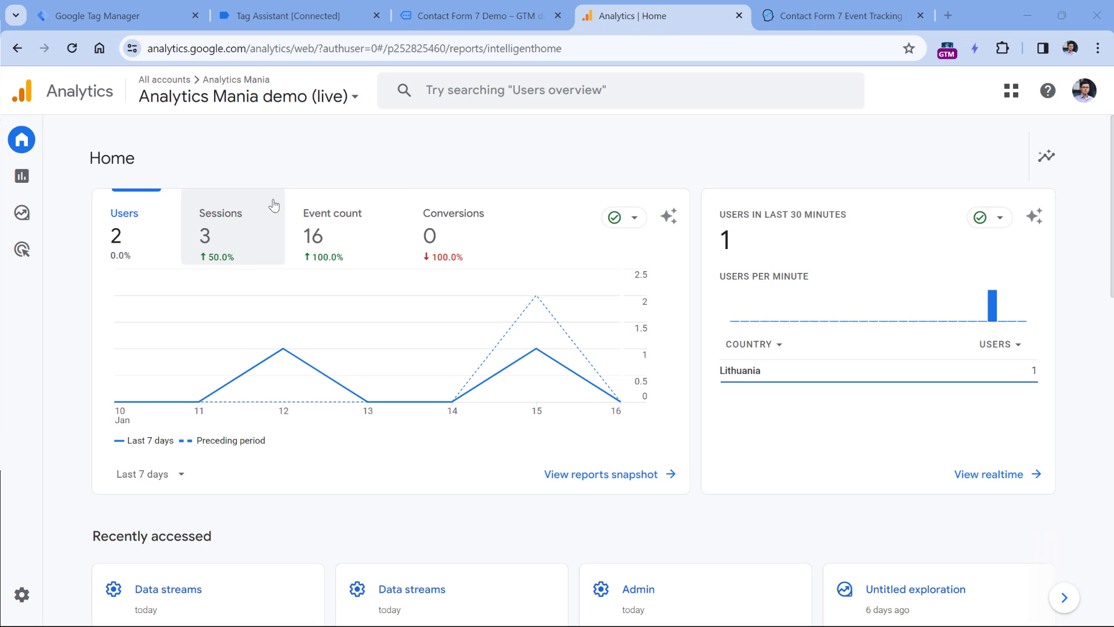
- Copy Measurement ID G-VSW03W7WS4 from the GTM Sandbox website stream in Admin > Data streams
click(40, 595)
click(730, 504)
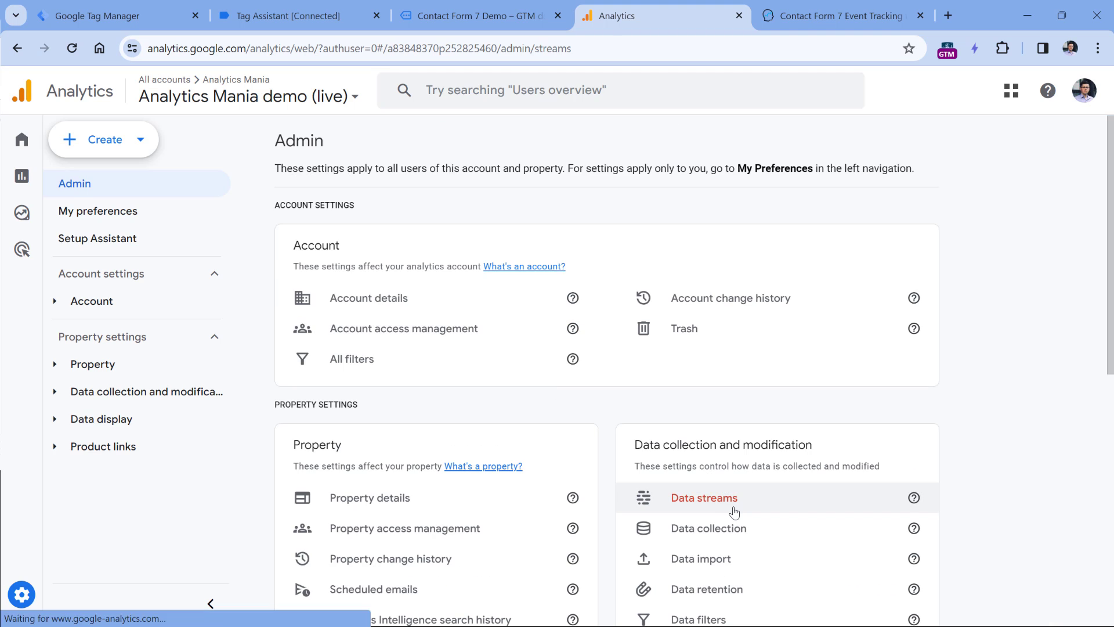
click(439, 234)
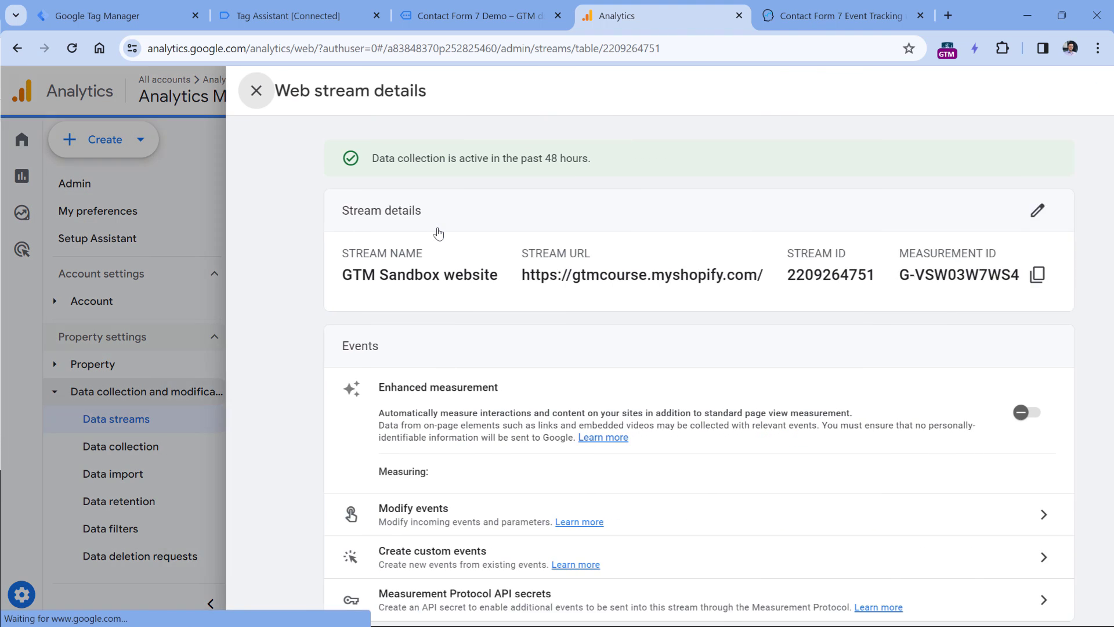
click(969, 275)
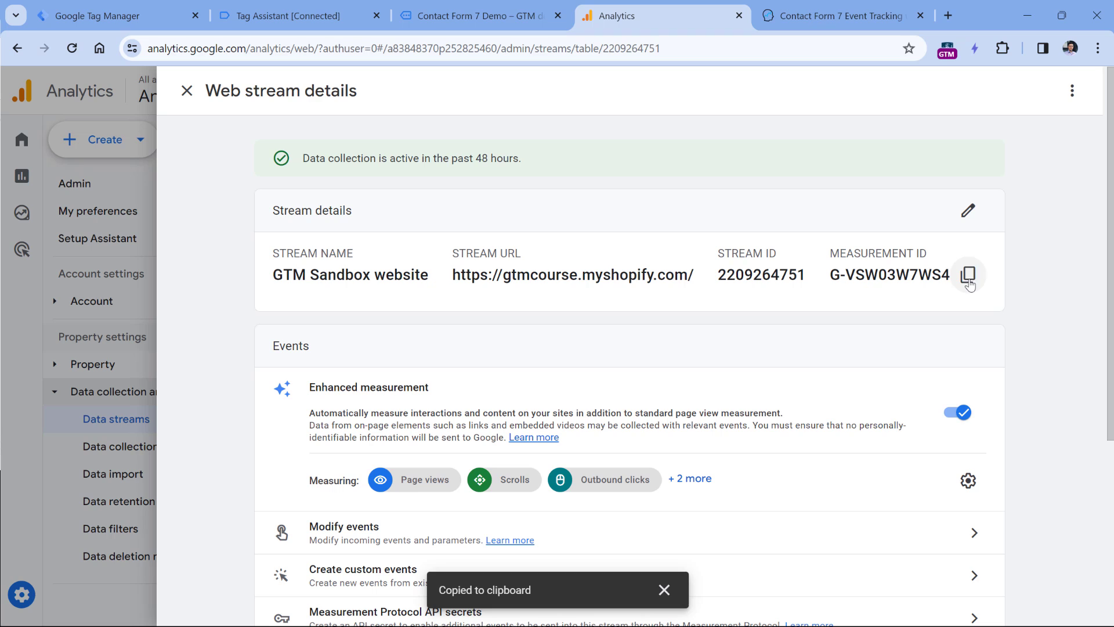
- Enter Measurement ID G-VSW03W7WS4 and event name form_submission, checking formId in Tag Assistant
click(113, 10)
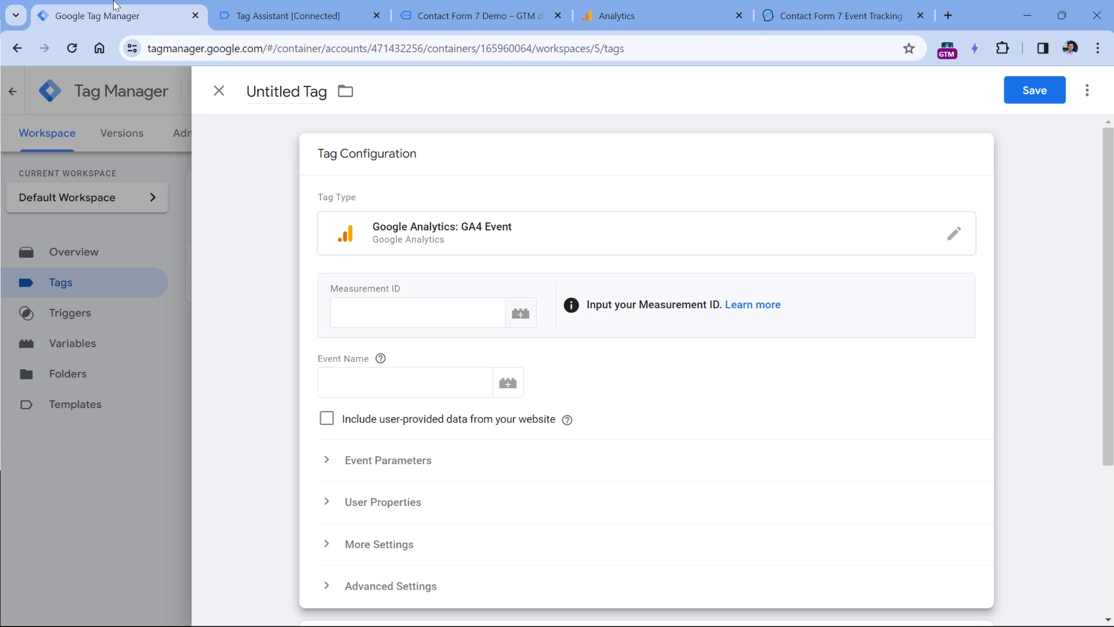
click(410, 317)
key(ctrl+v)
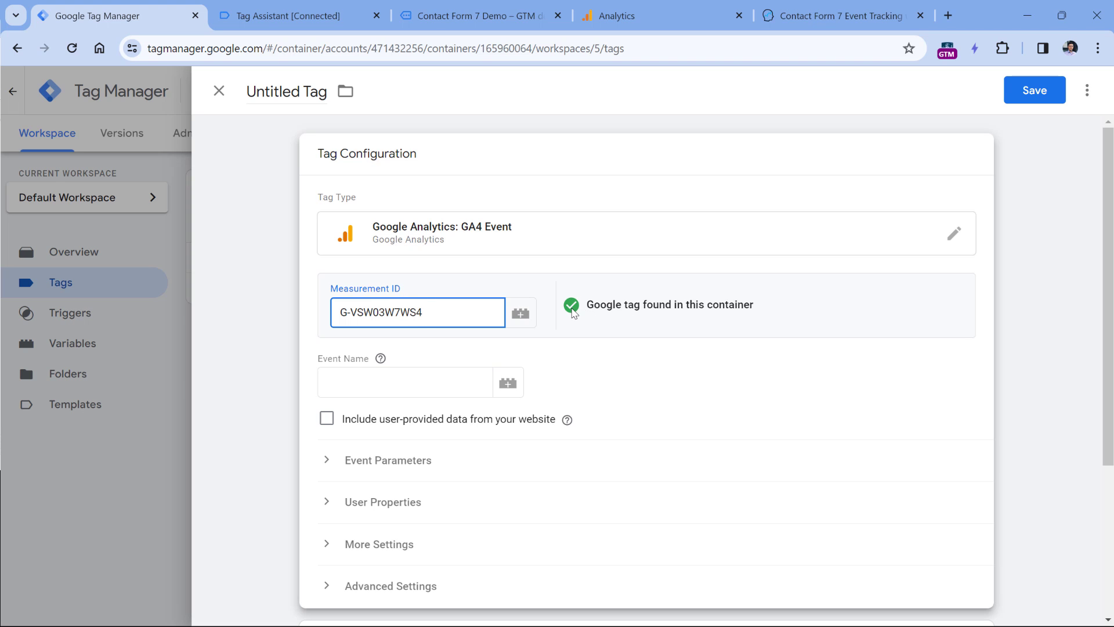
click(411, 385)
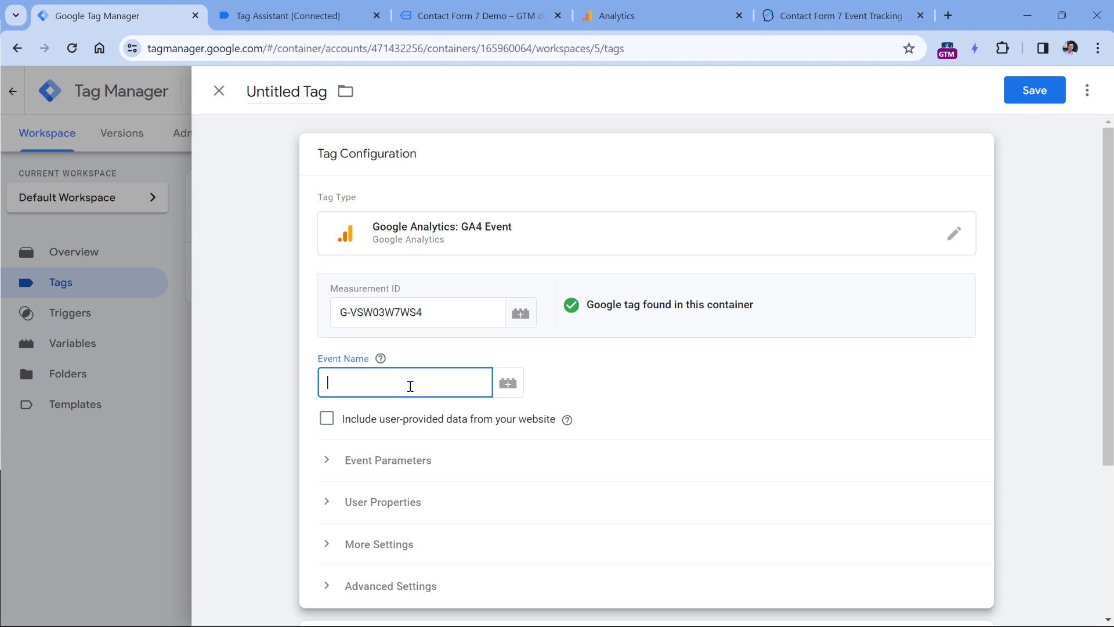
text(m_submission)
click(282, 5)
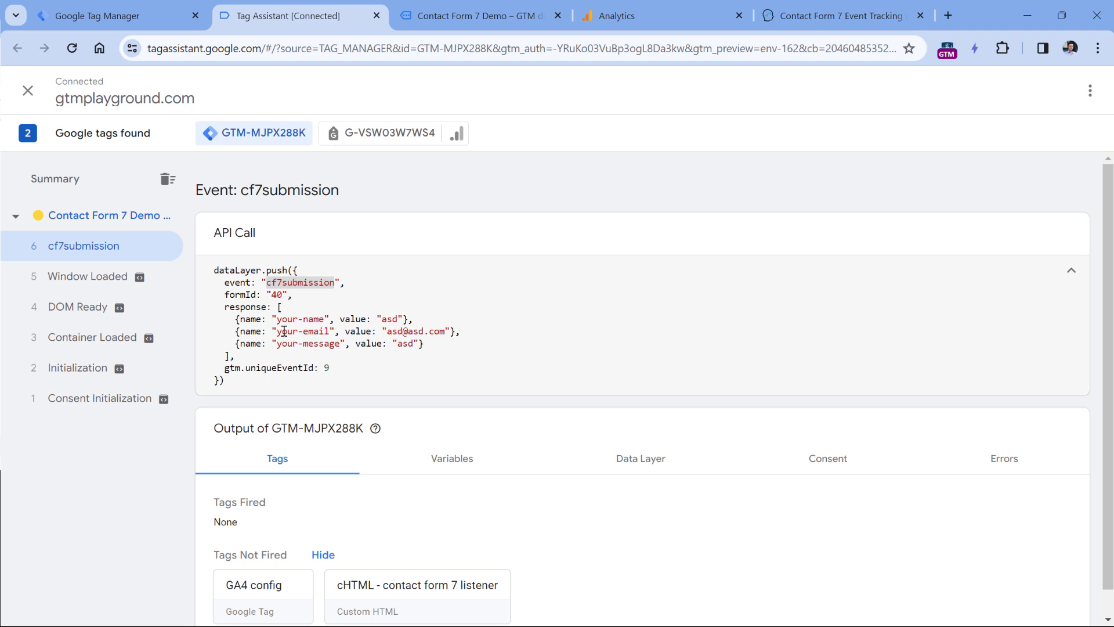
drag(219, 296, 296, 297)
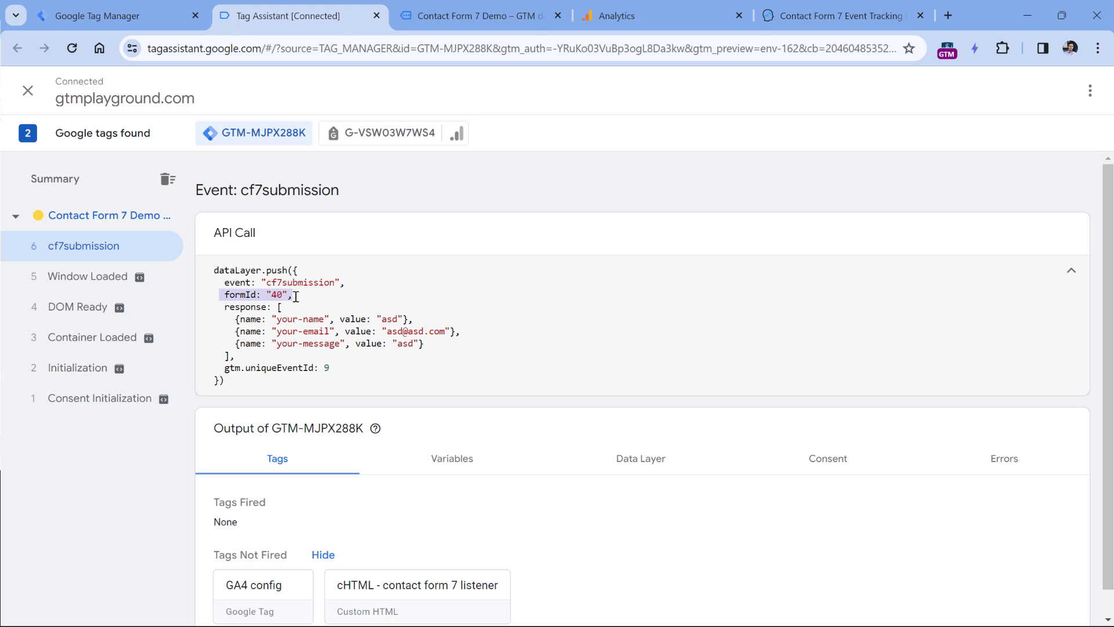
click(172, 20)
- Add event parameter form_id with the value {{dlv - formId}}
click(344, 460)
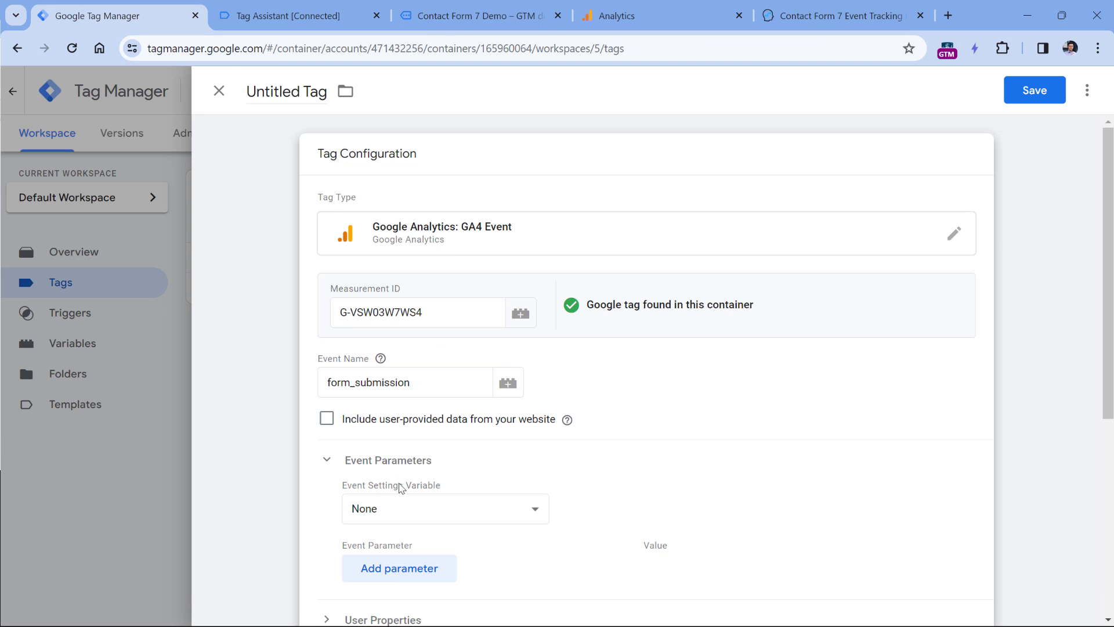
click(403, 568)
text(form_)
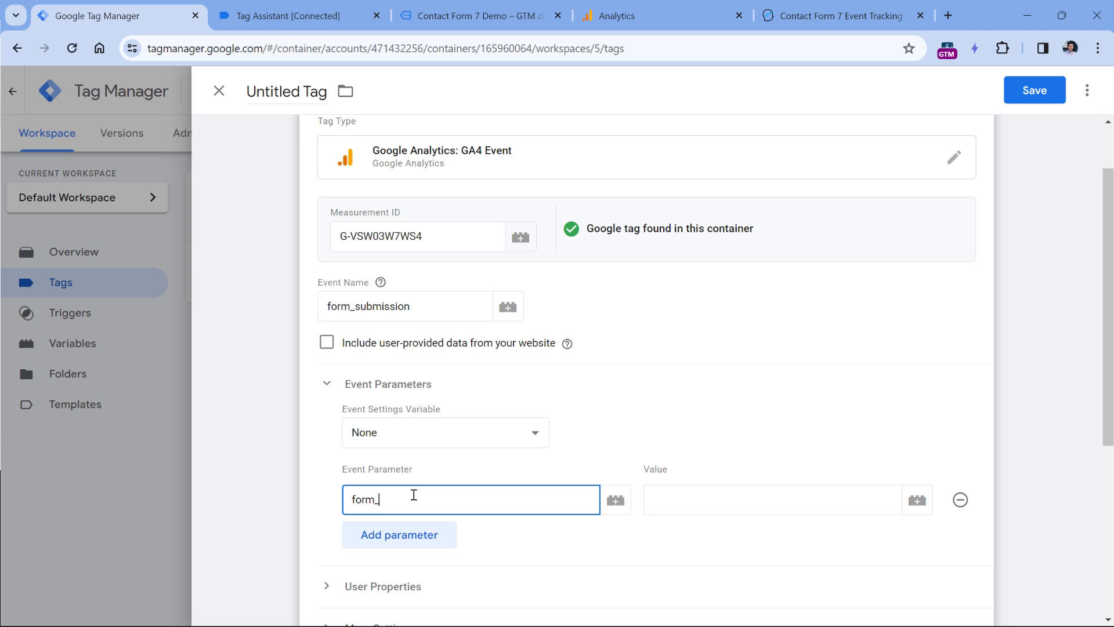
text(id)
scroll(672, 371, down, 2)
click(697, 350)
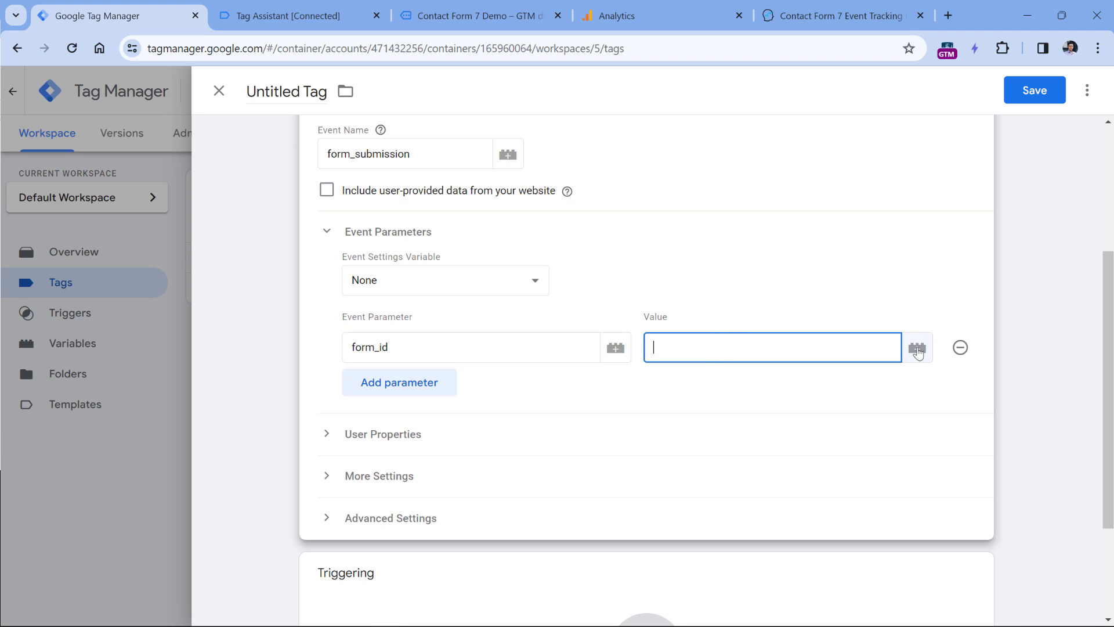
click(916, 348)
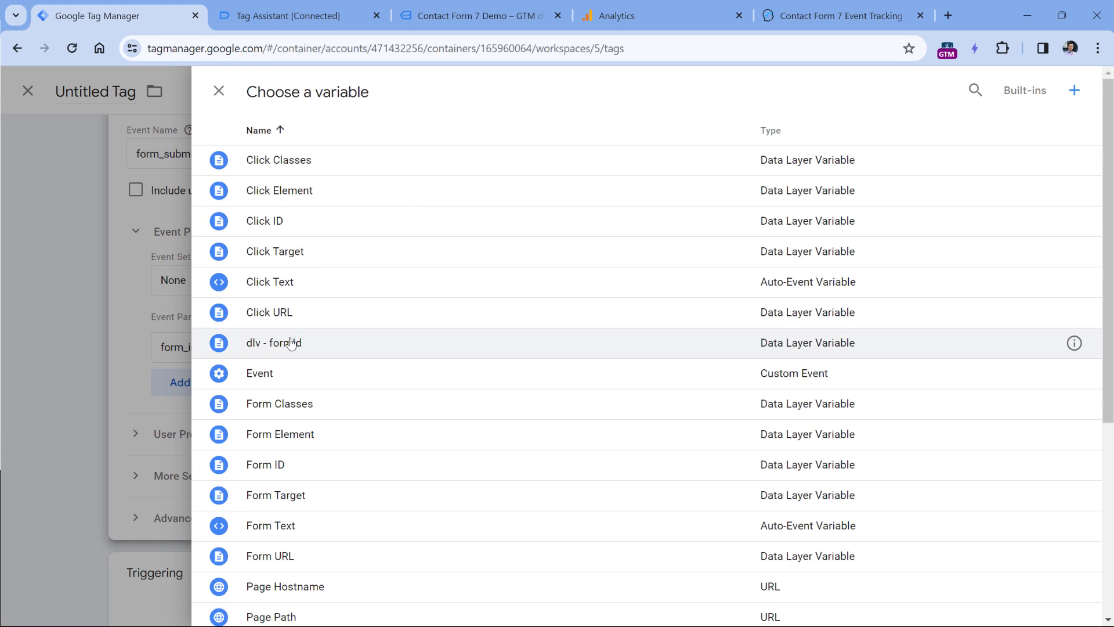
click(275, 347)
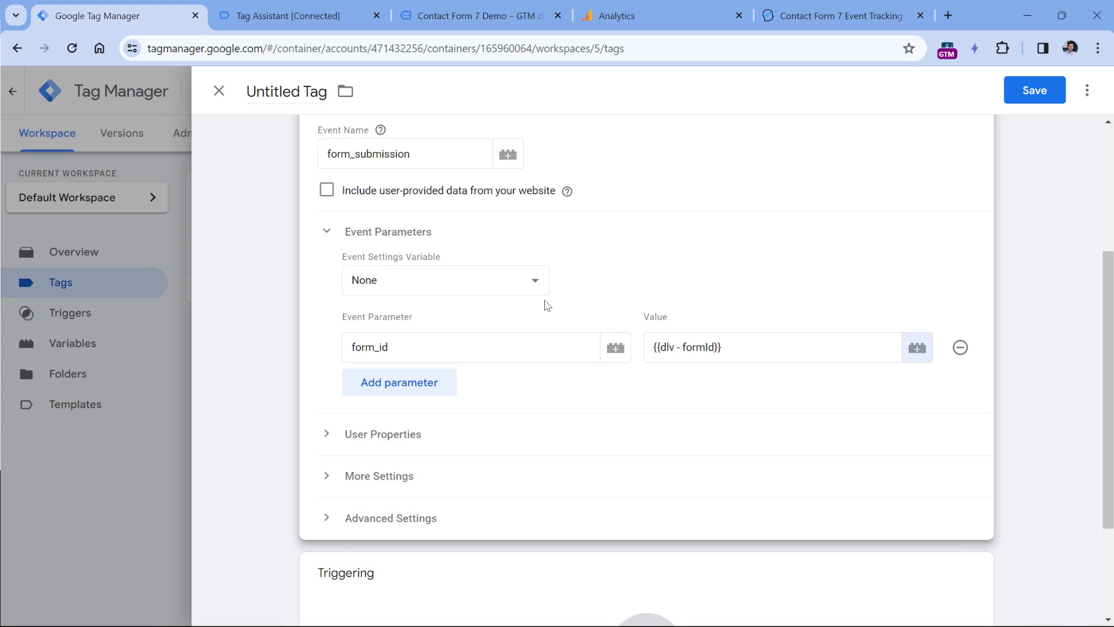
scroll(548, 279, down, 2)
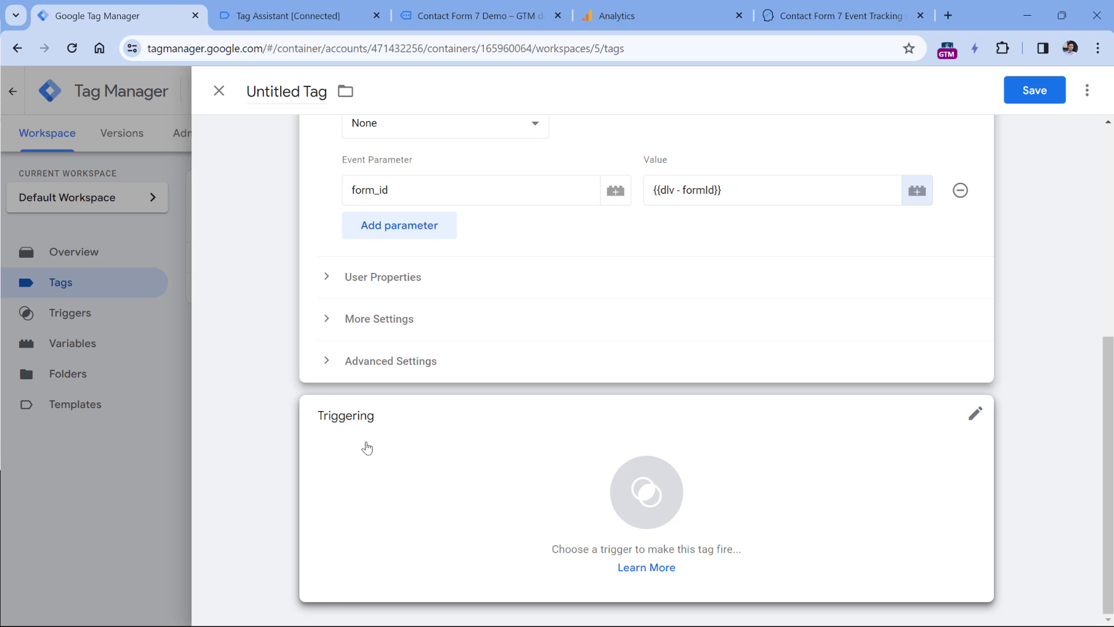
- Fire the tag on custom - cf7submission, name it 'GA4 event - form_submission', and save
click(380, 458)
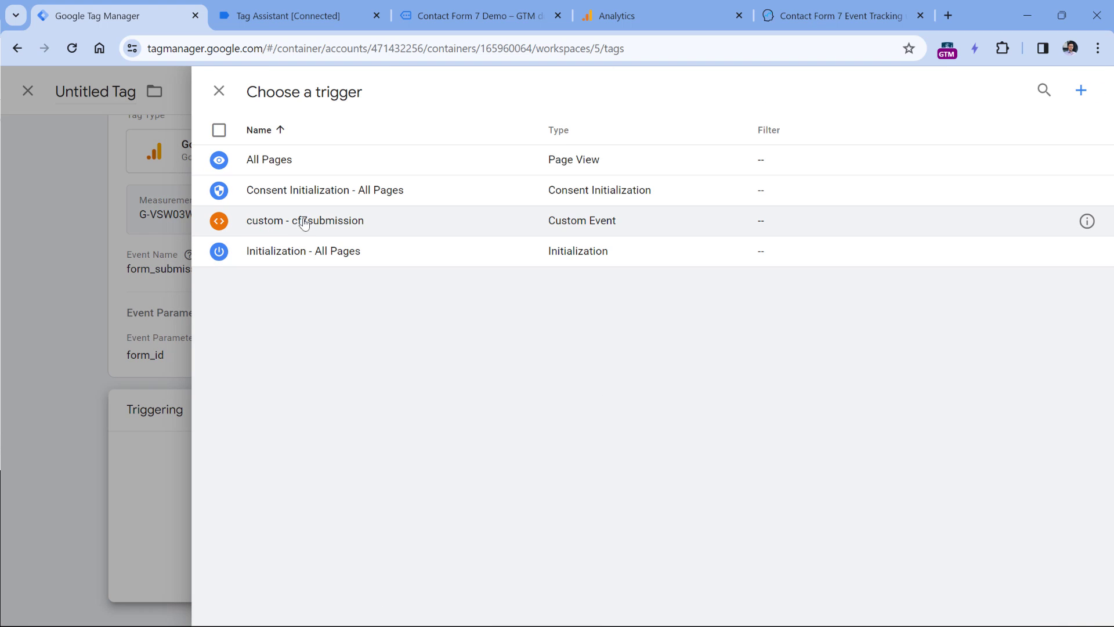
click(300, 220)
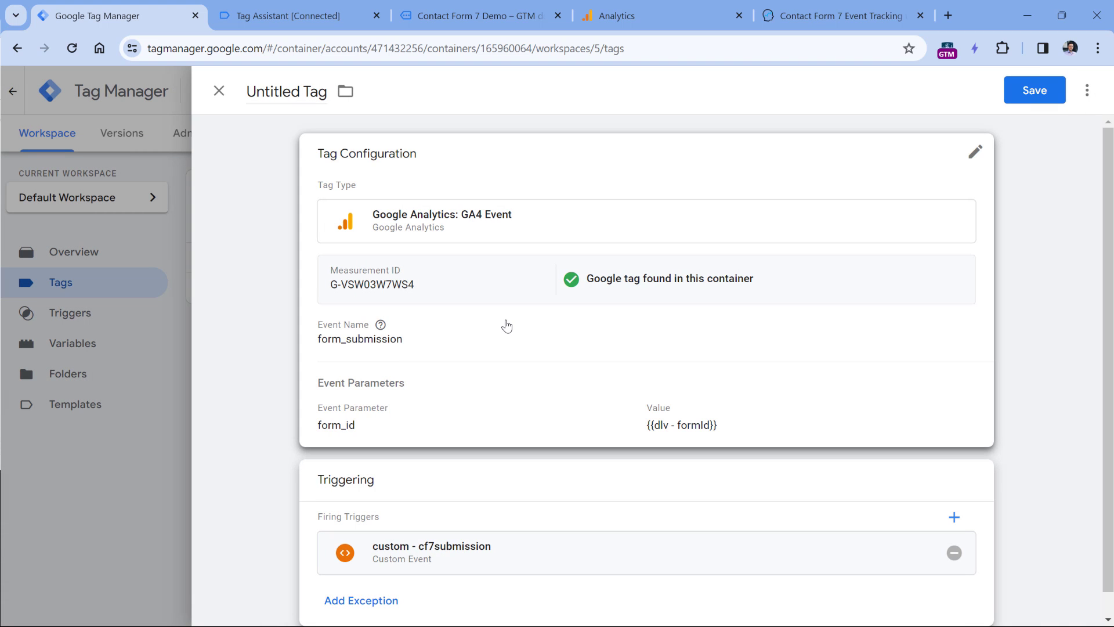
click(287, 90)
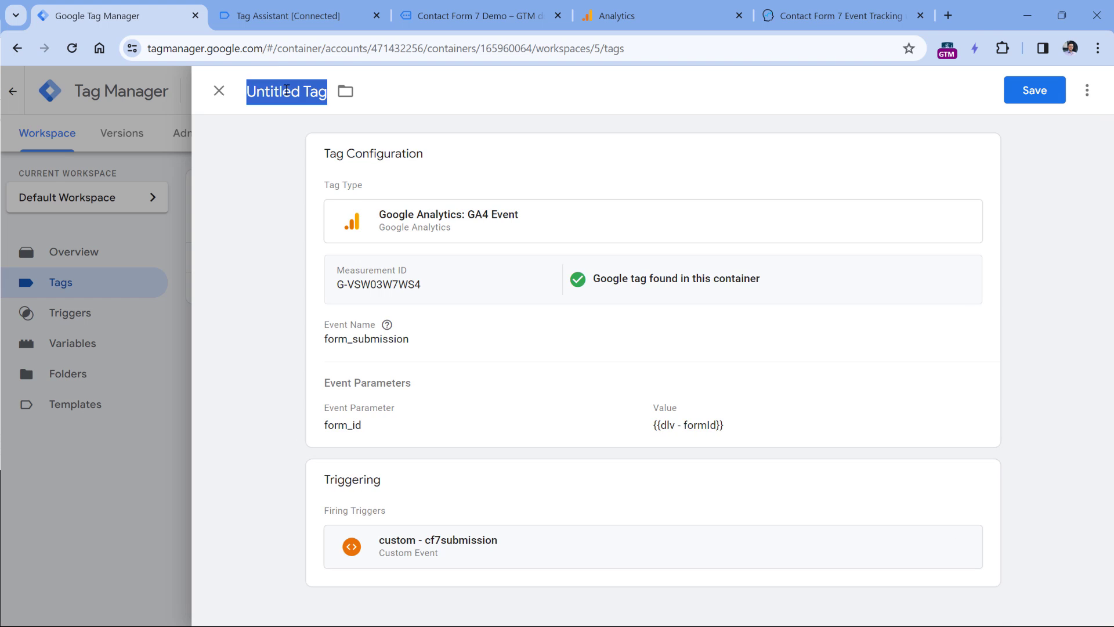
text(GA4 event - form_submission)
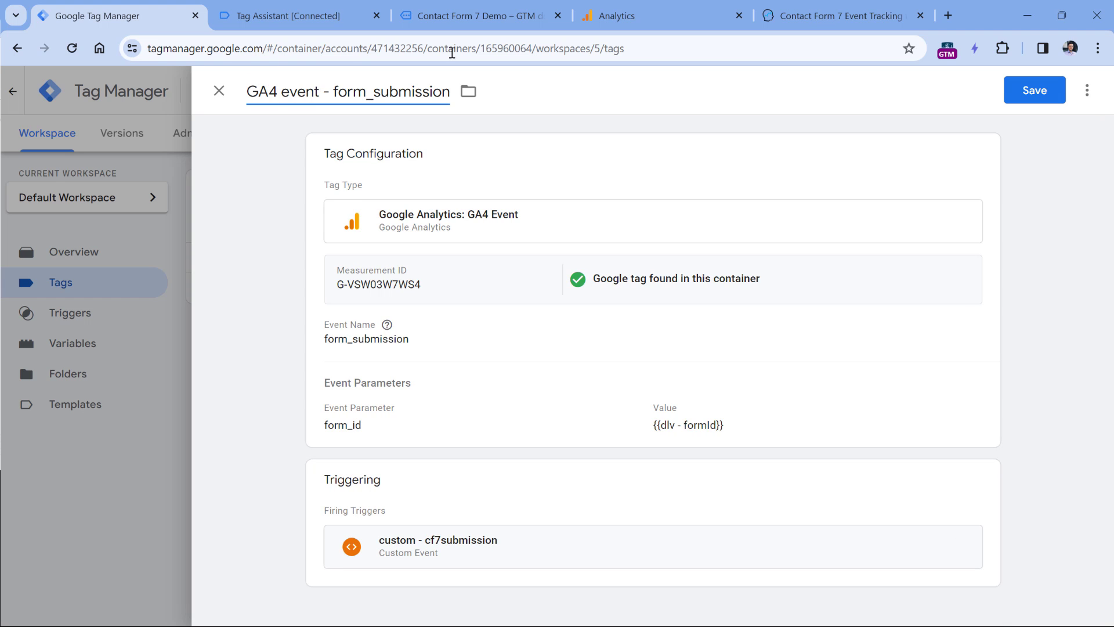
click(1038, 90)
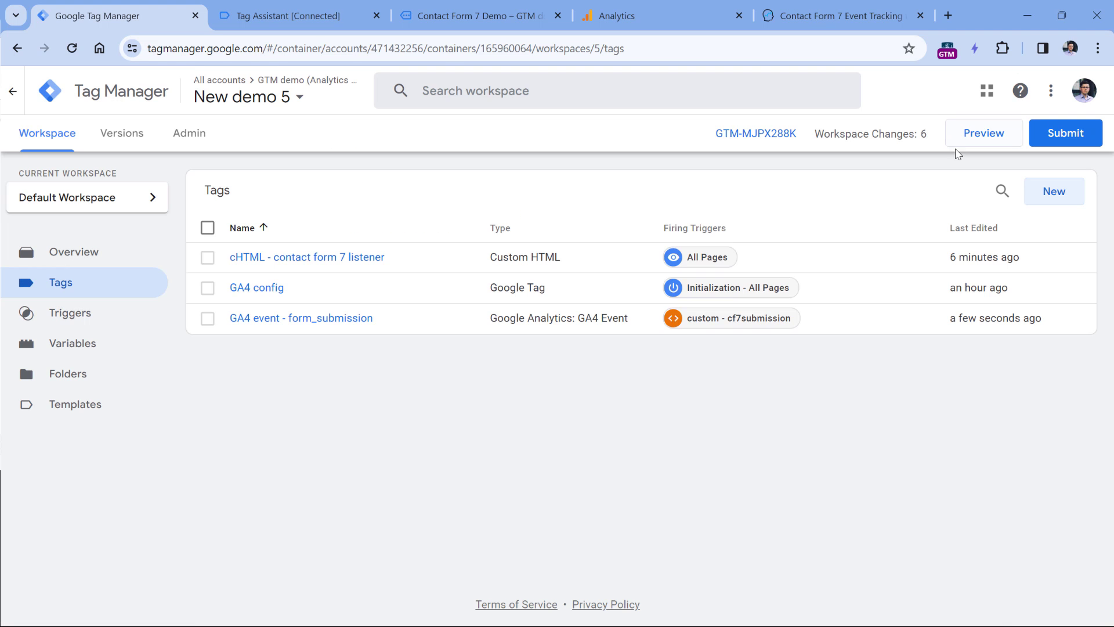
- Start a debug preview, then fill in and send the Contact Form 7 demo form
click(986, 139)
click(571, 365)
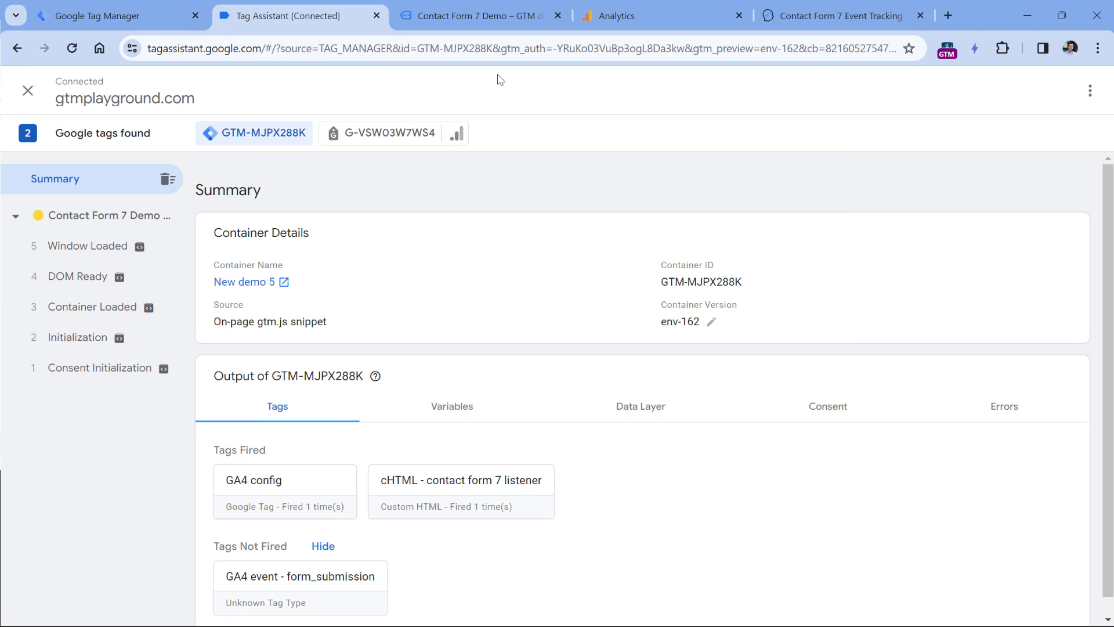
click(472, 13)
click(423, 387)
text(asd)
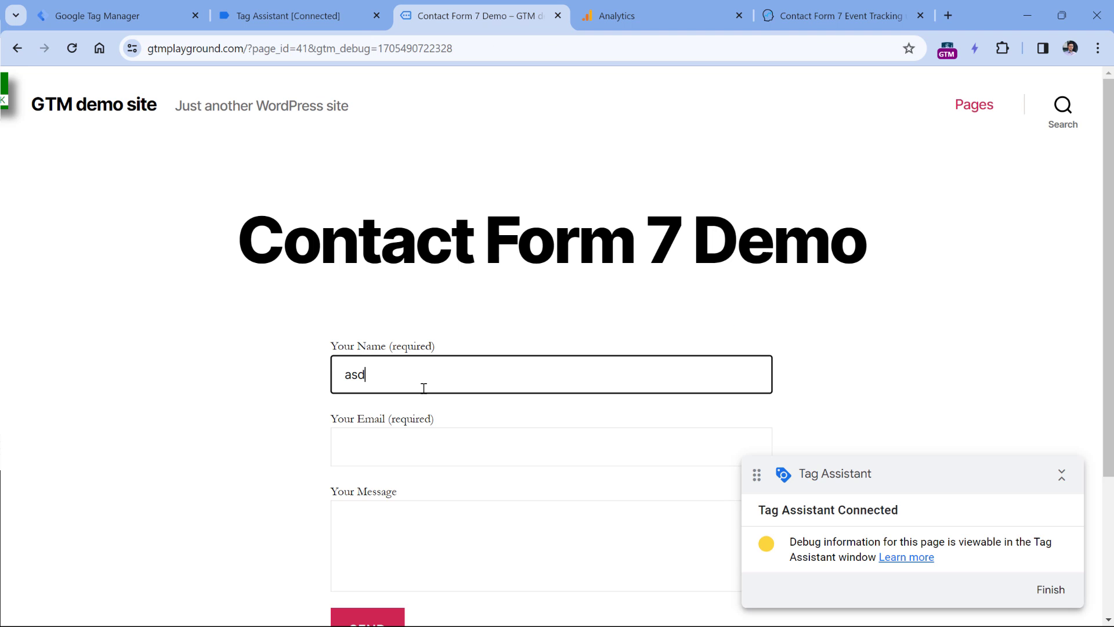
key(Tab)
text(asd@asd.com)
key(Tab)
text(asd)
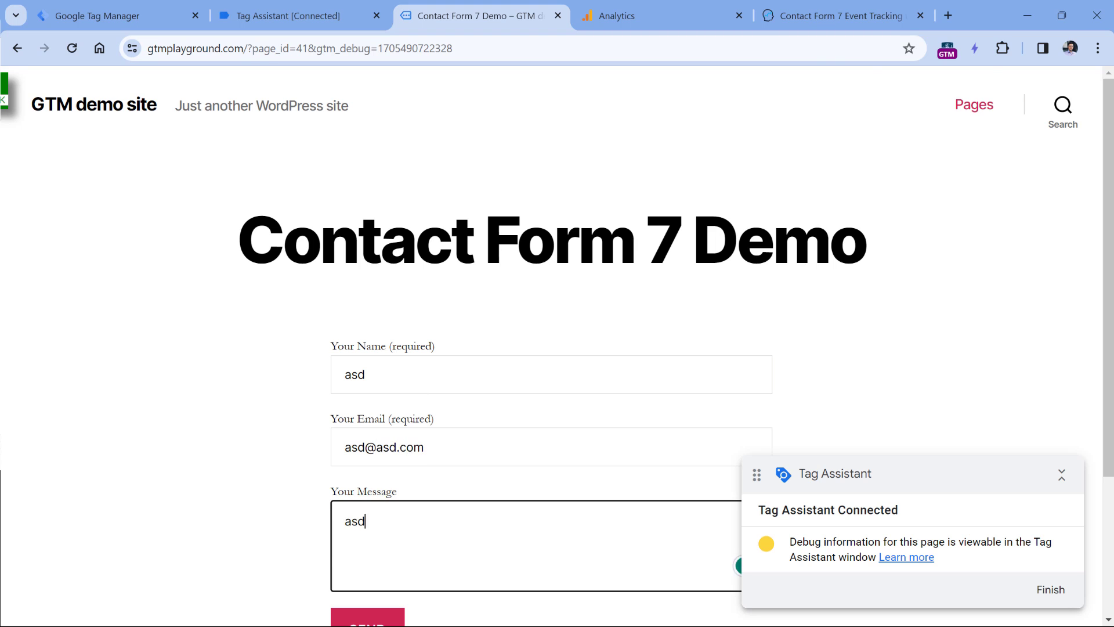
scroll(424, 389, down, 2)
click(367, 438)
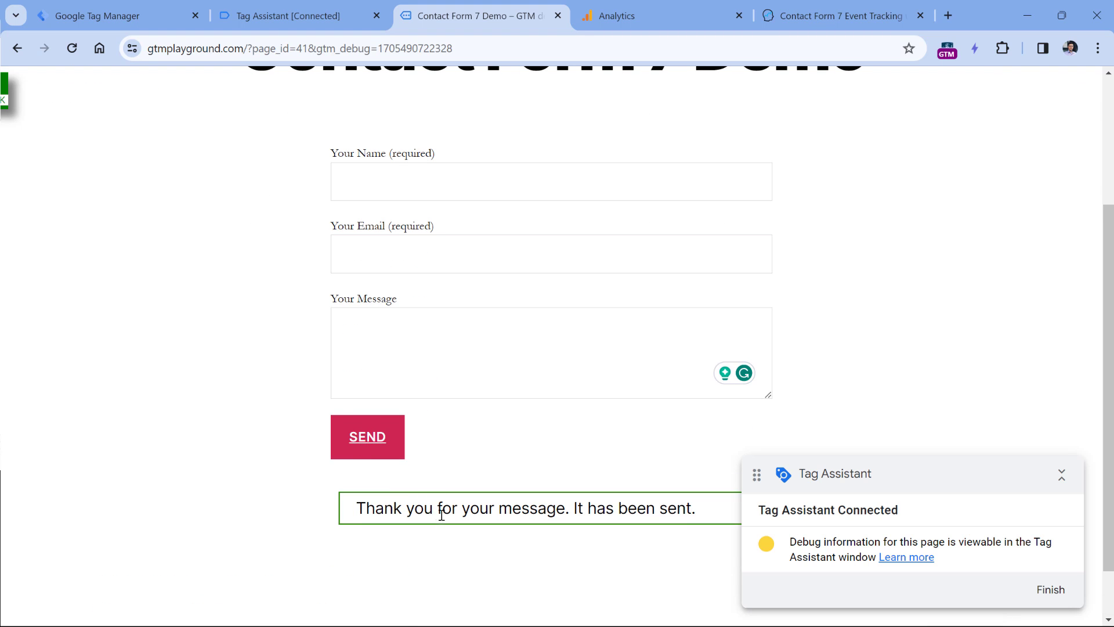
- Inspect the cf7submission event in Tag Assistant to confirm GA4 event - form_submission fired
click(309, 20)
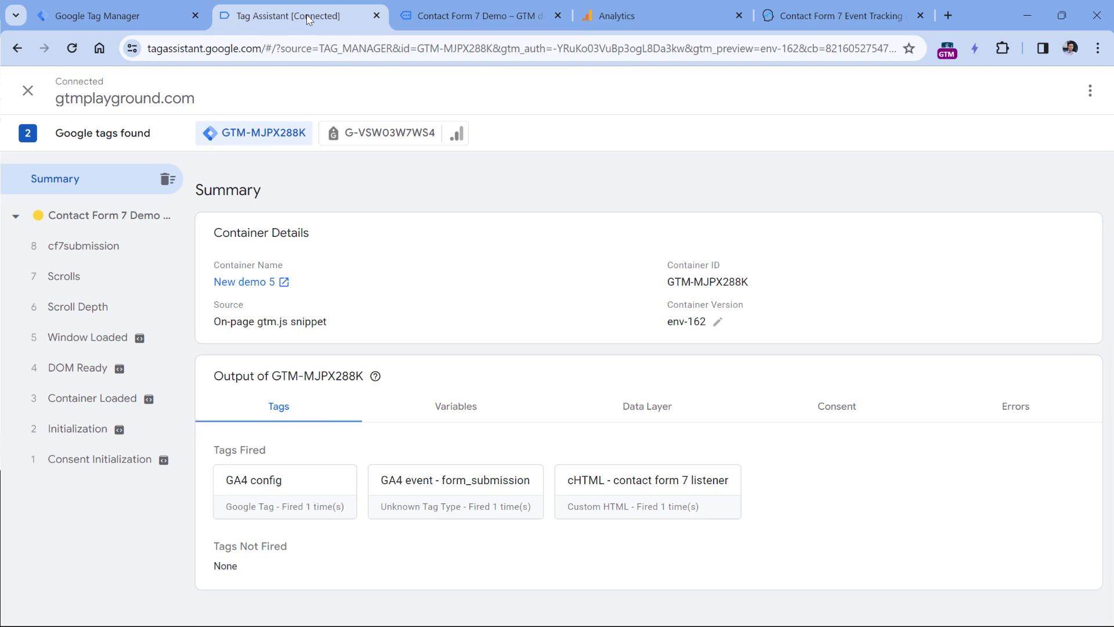
click(101, 253)
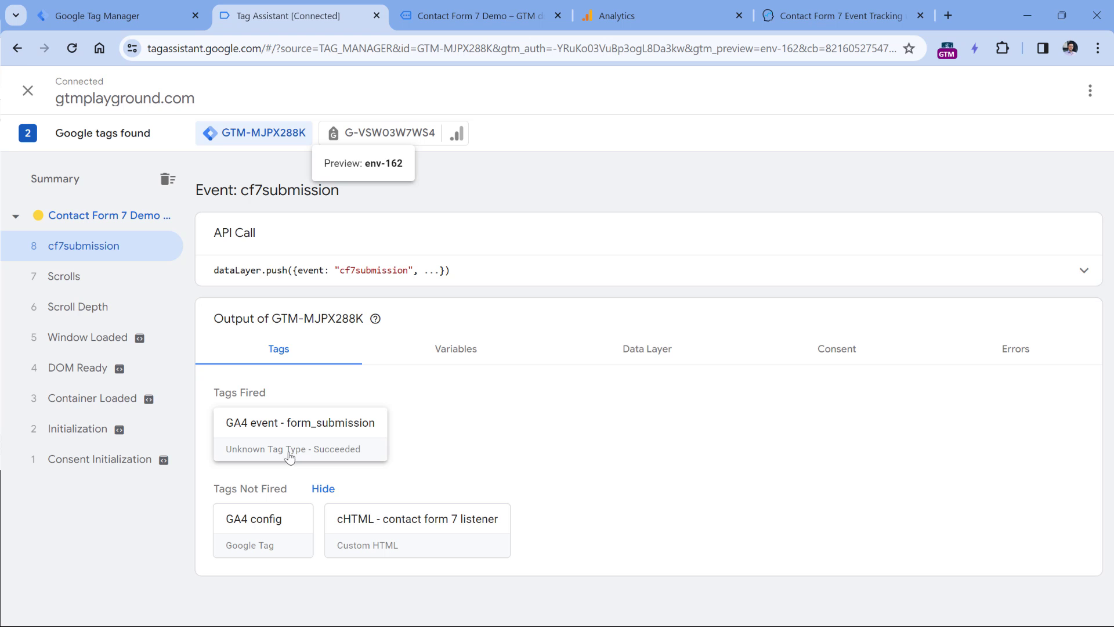
- Close the web stream details and open DebugView under Data display
click(661, 14)
click(186, 91)
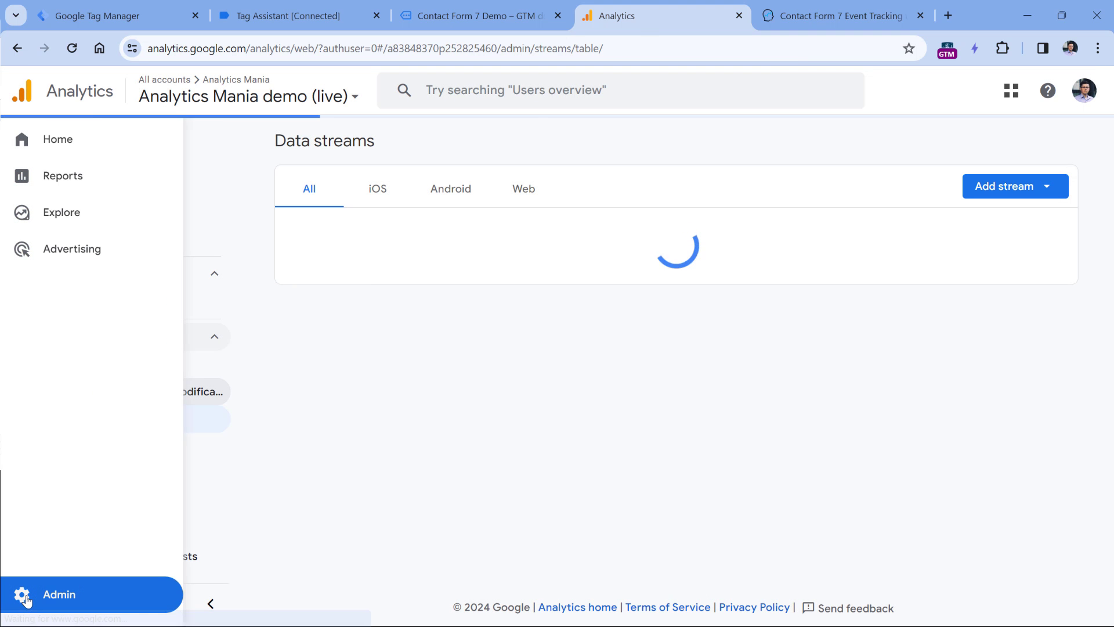
scroll(181, 331, down, 1)
click(109, 527)
scroll(122, 449, down, 3)
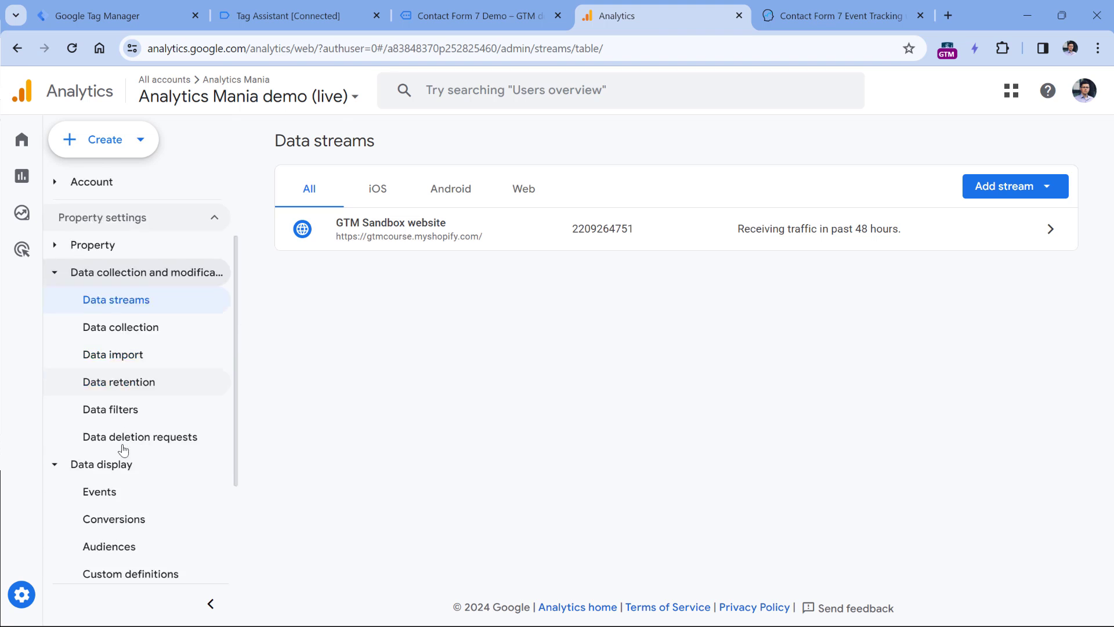
click(142, 532)
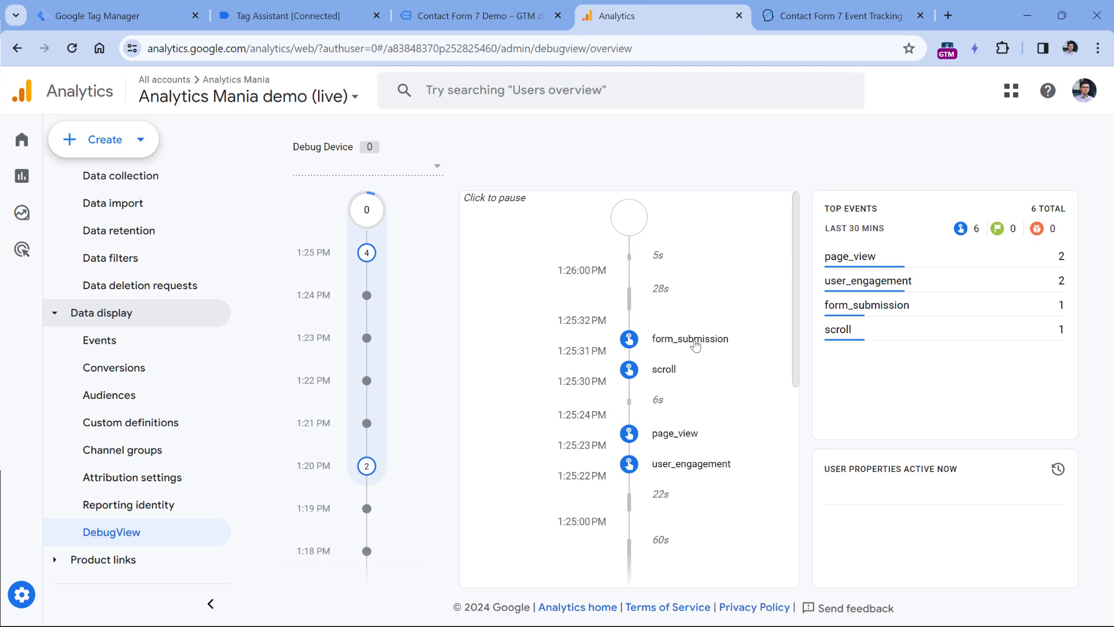
- Verify the form_submission event's form_id parameter is 40, then return to Tag Manager
click(692, 340)
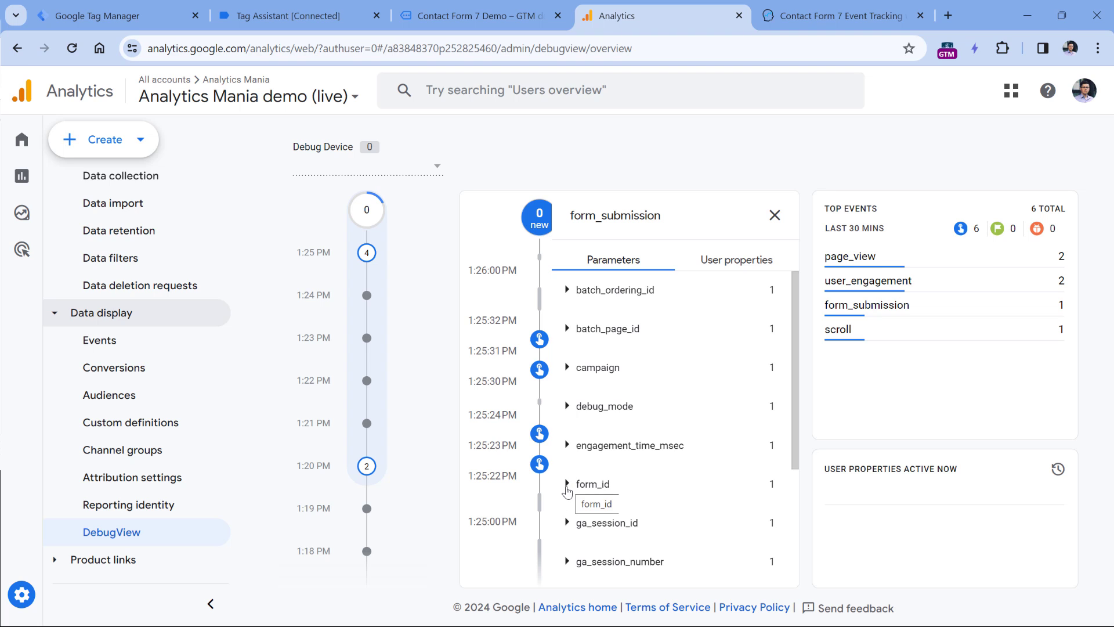
click(568, 484)
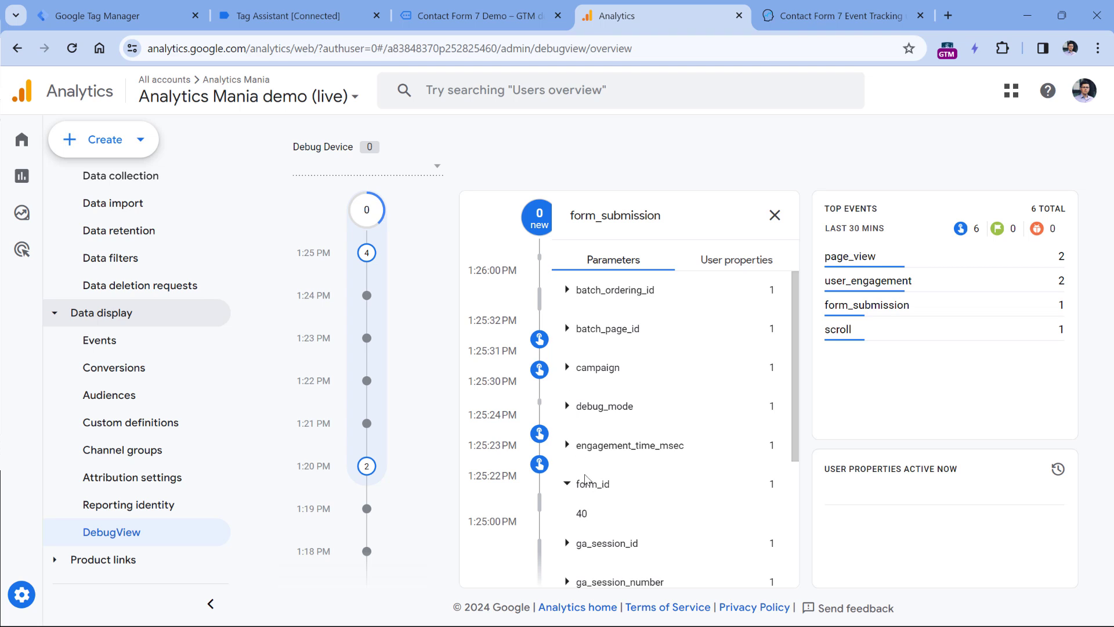
key(ctrl+1)
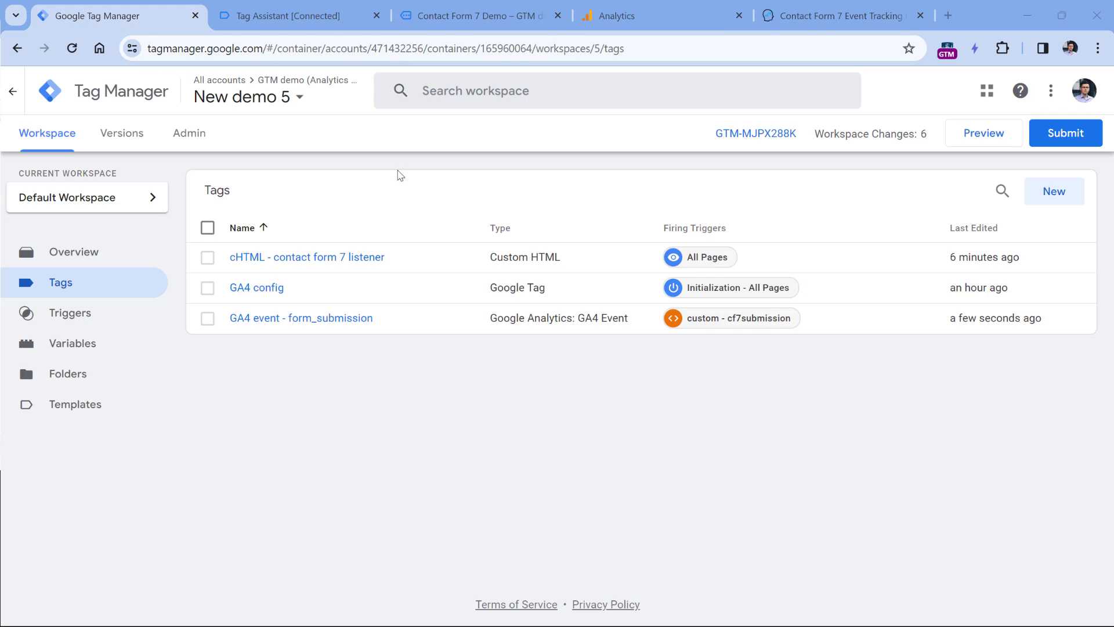
click(1066, 133)
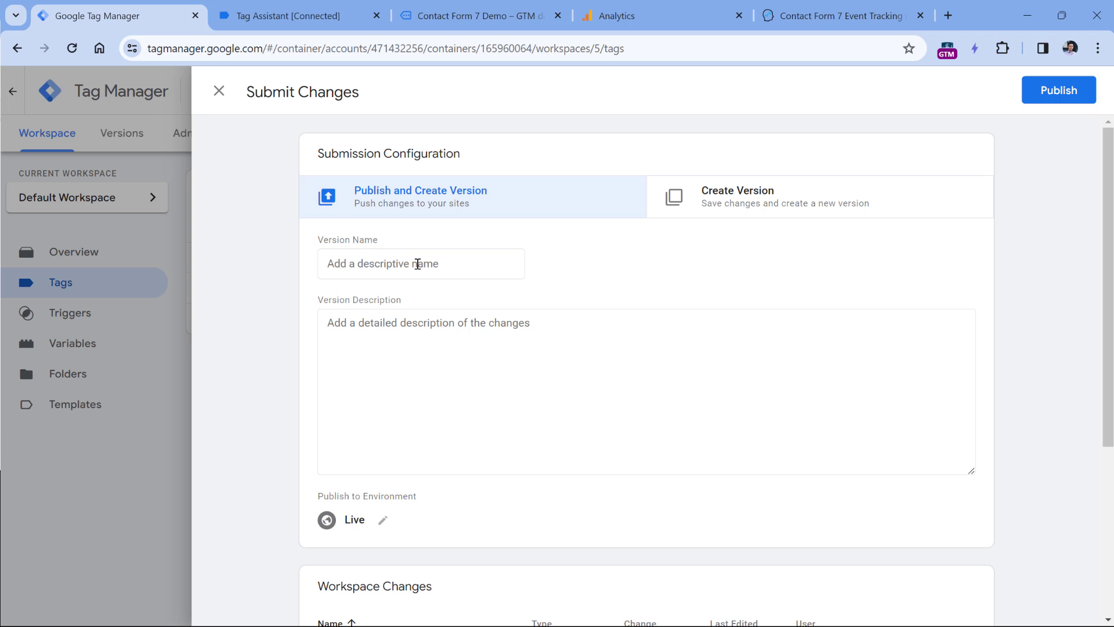
click(218, 91)
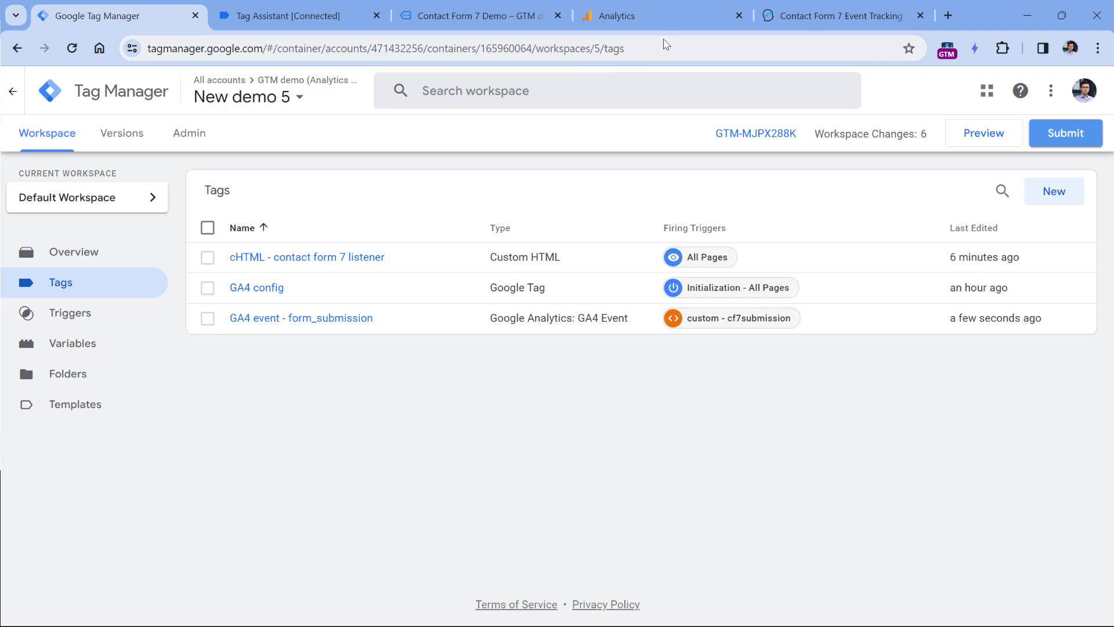
- Draft a Form ID custom dimension in Custom definitions using the form_id event parameter
click(667, 17)
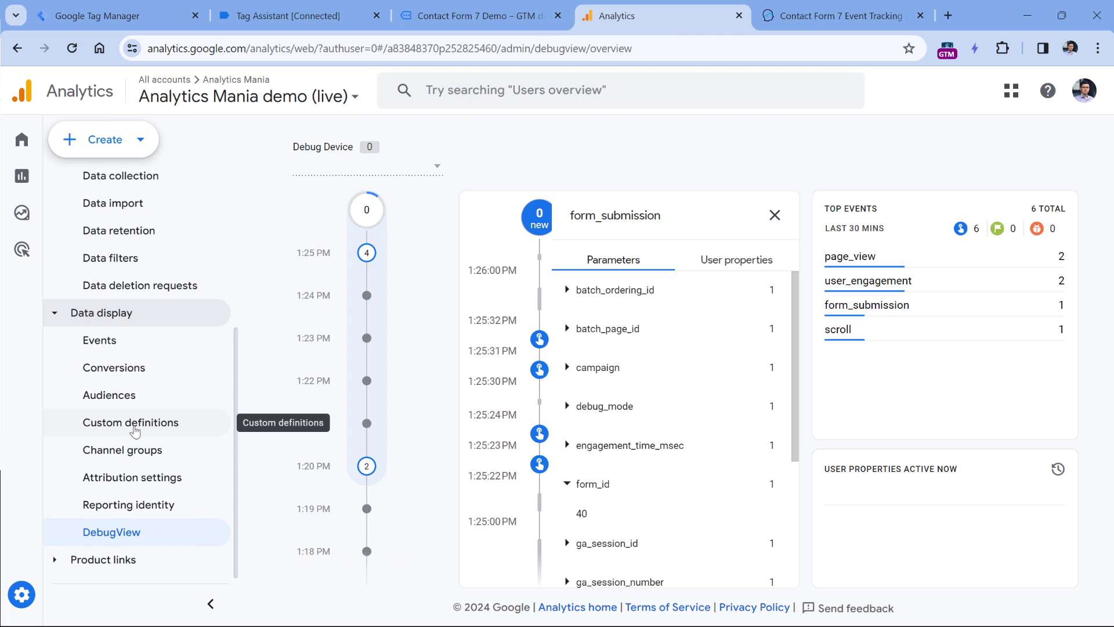
click(135, 429)
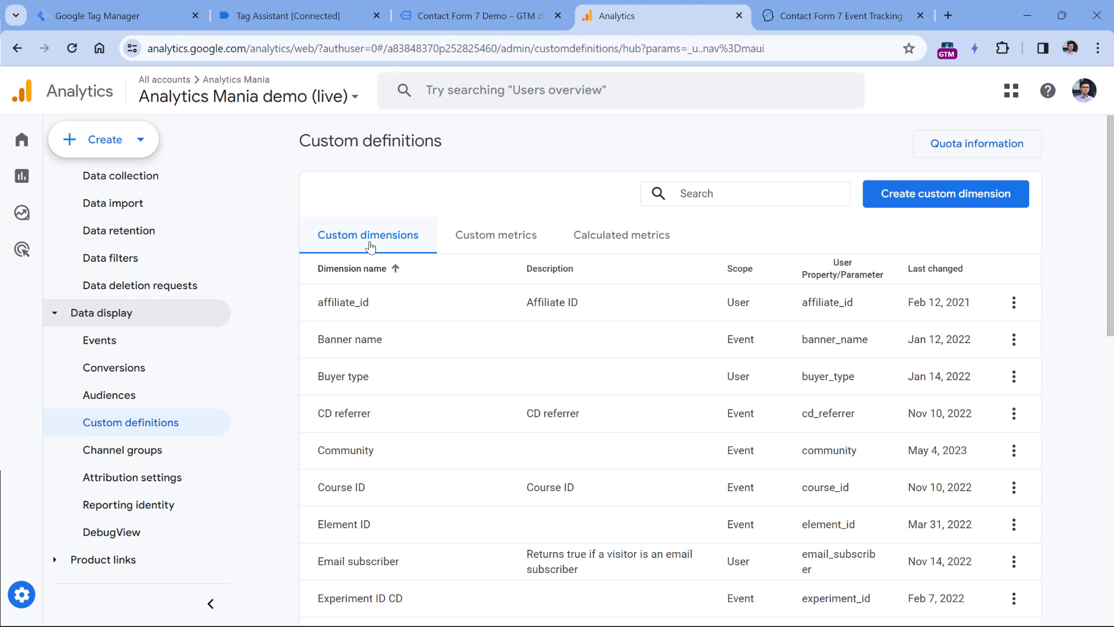
click(955, 207)
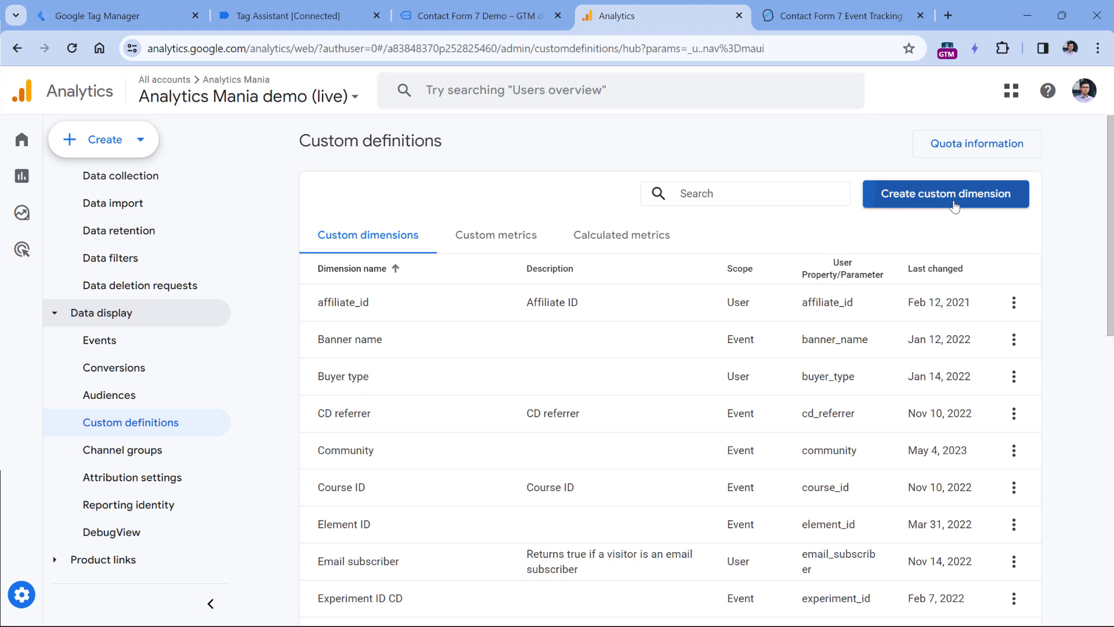
text(Form ID)
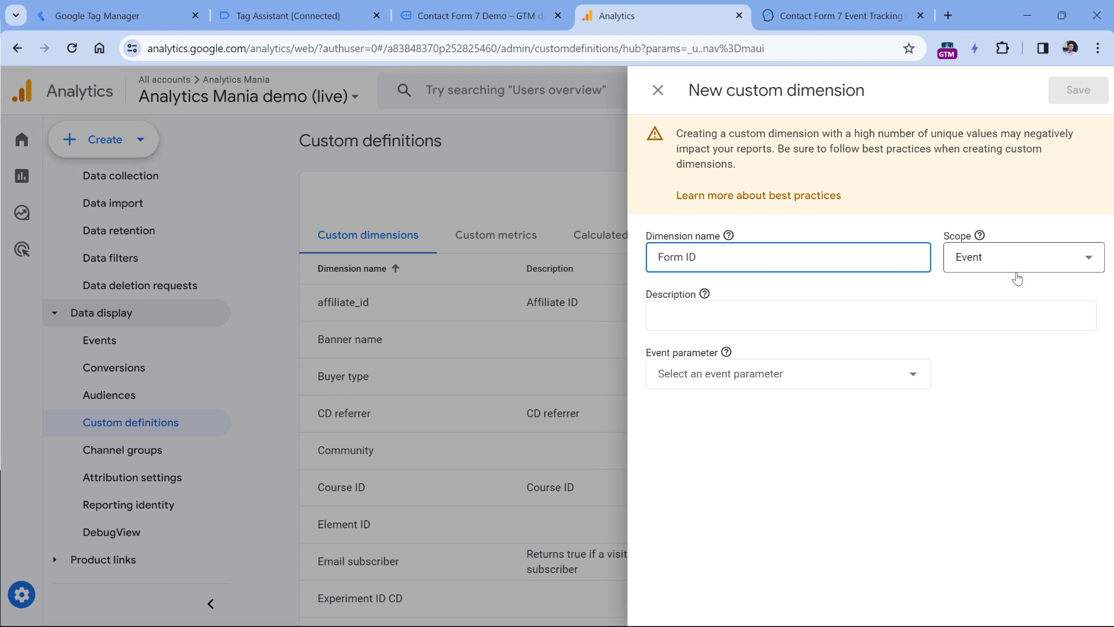
click(701, 373)
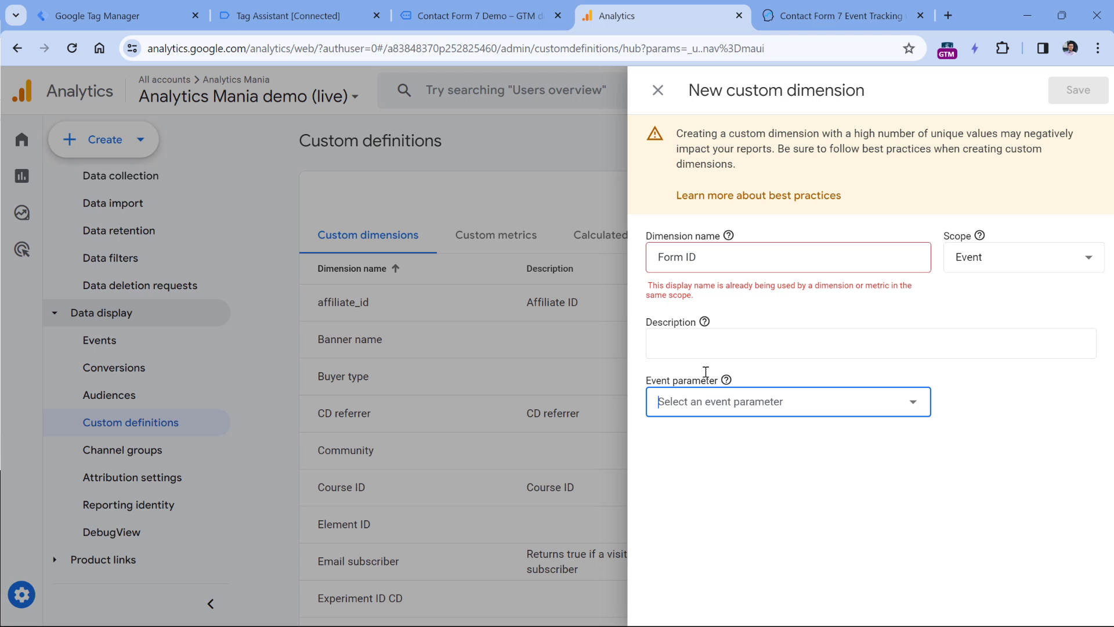
text(form_id)
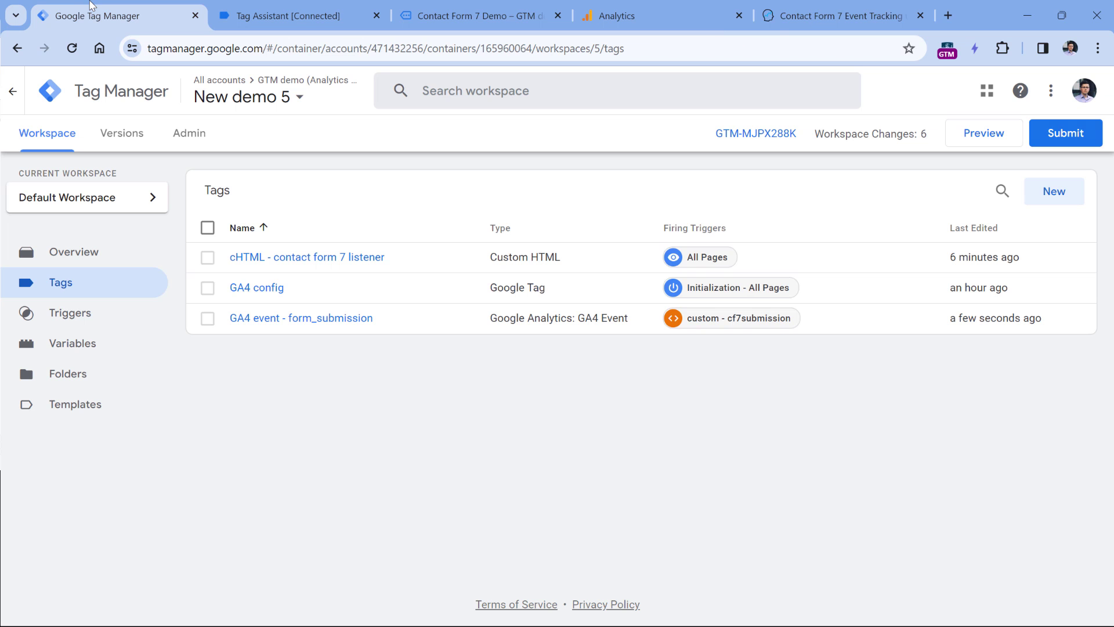
- Review form_id in the 'GA4 event - form_submission' tag, then return to the Analytics draft
click(152, 10)
click(296, 319)
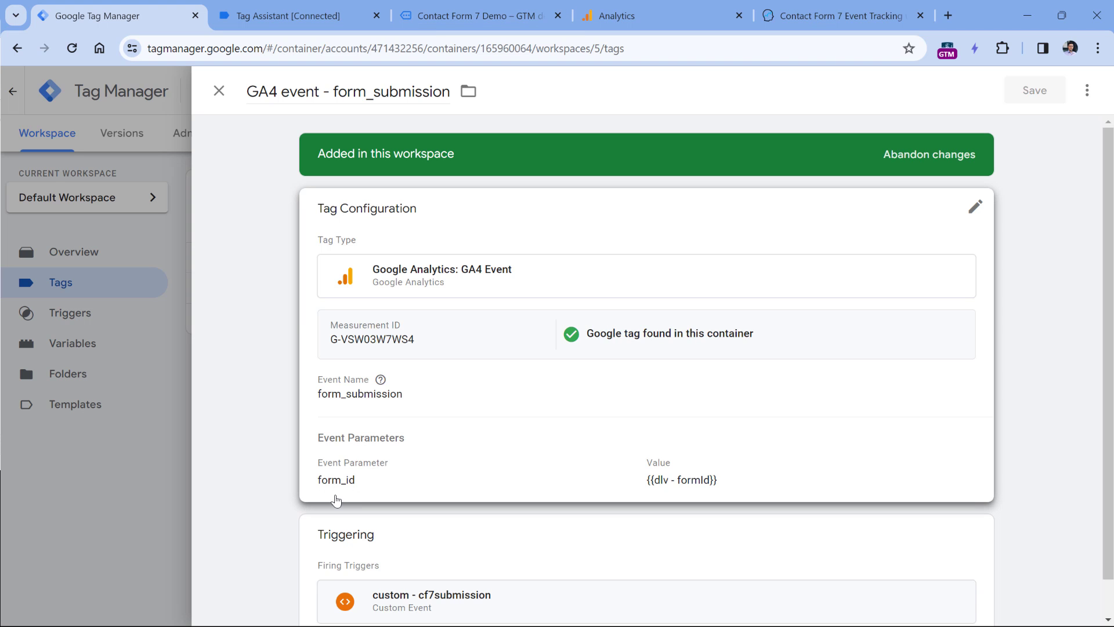
click(585, 8)
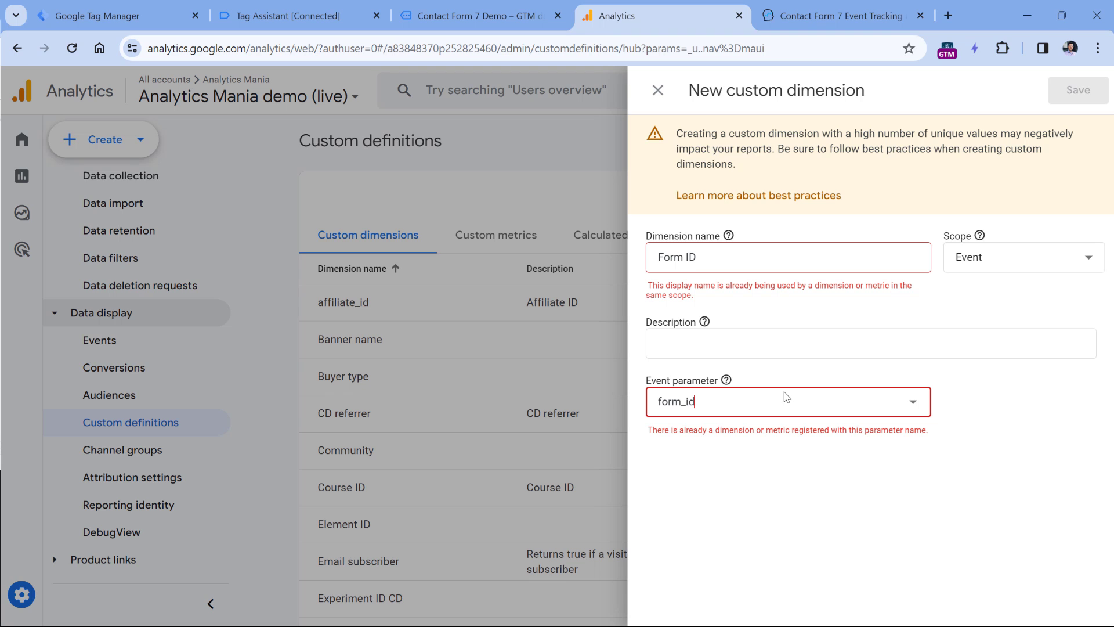
click(782, 346)
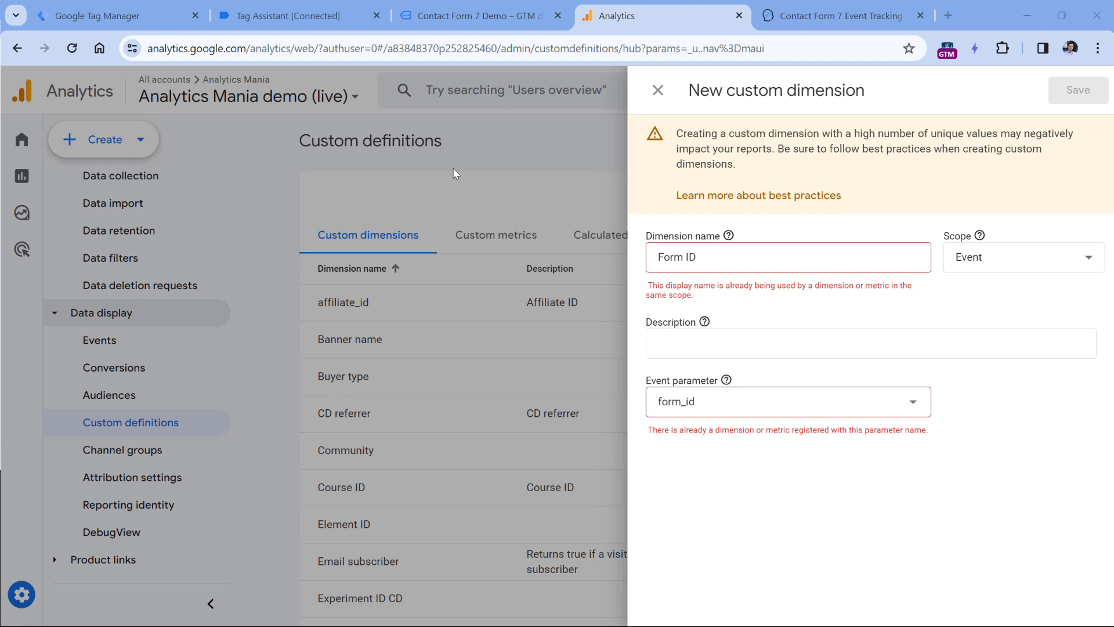
- Discard the duplicate custom dimension and start a blank exploration
click(658, 90)
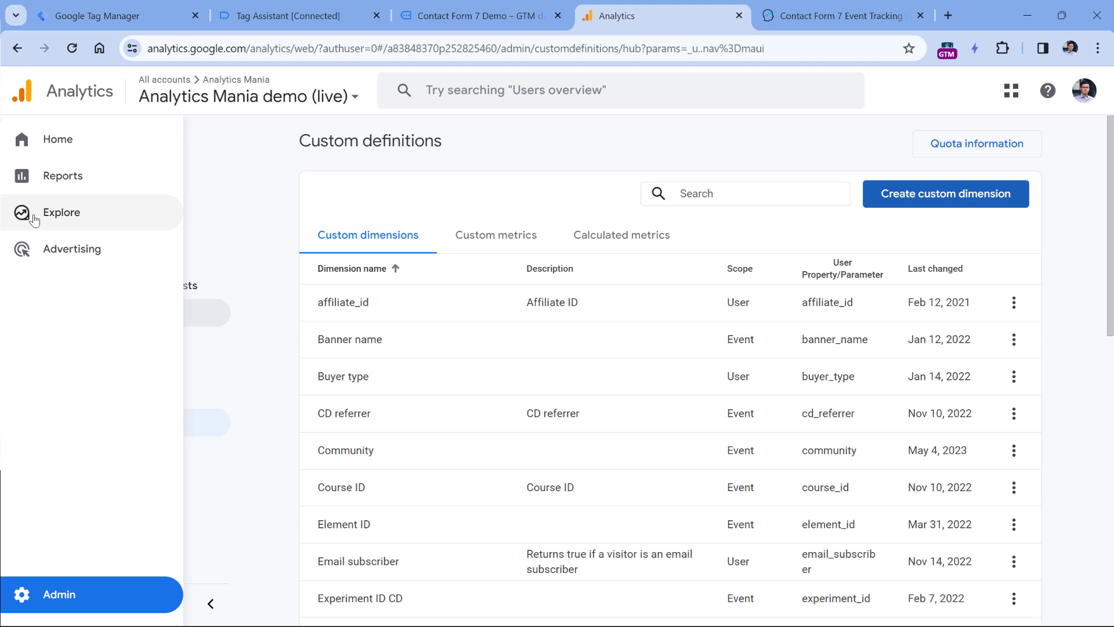
click(23, 212)
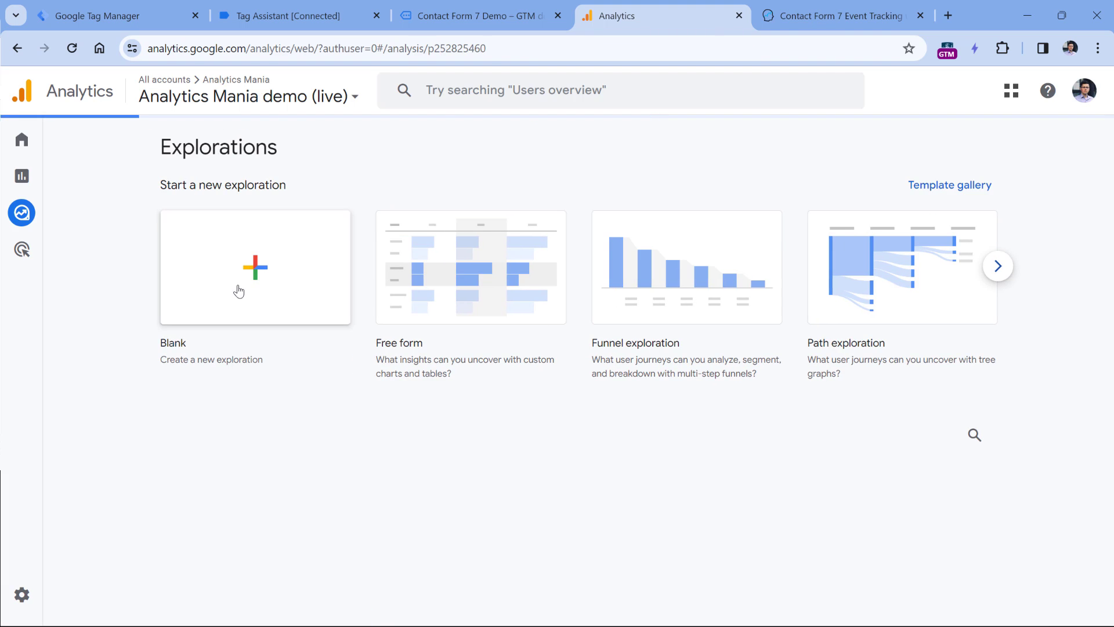
click(240, 282)
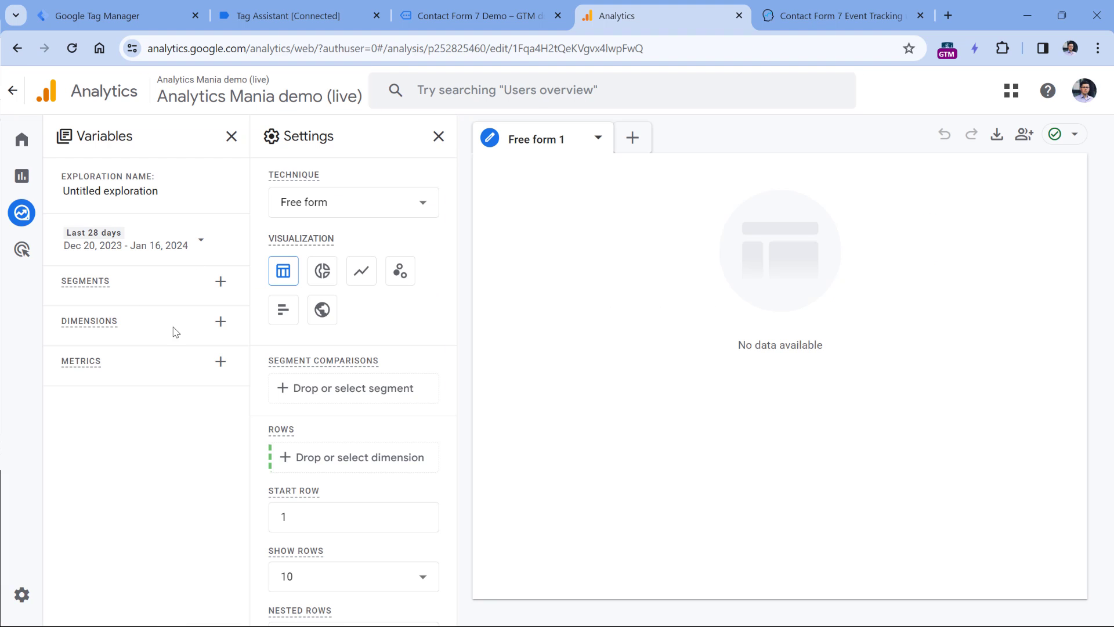
- Import the Event name and Form ID dimensions into the exploration
click(220, 322)
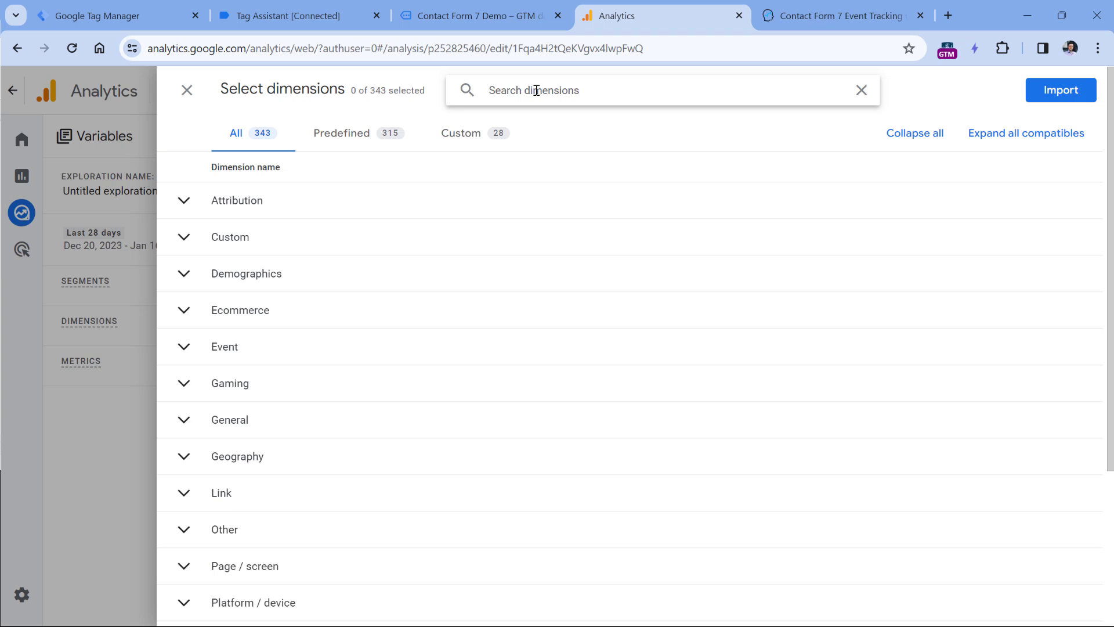
text(event)
key(Down)
key(Return)
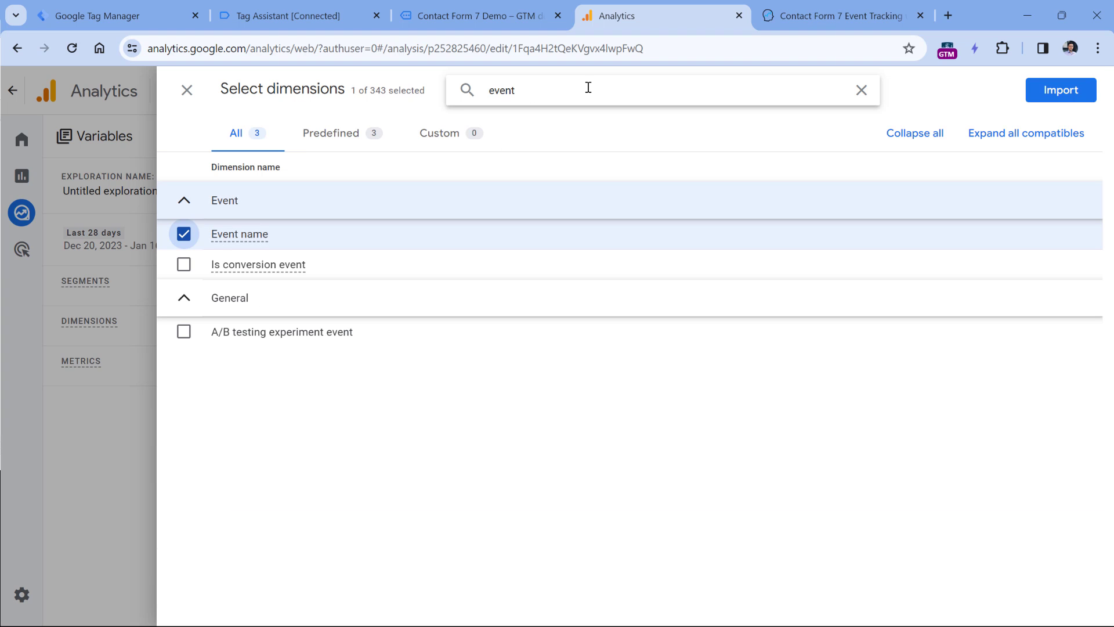
double_click(588, 88)
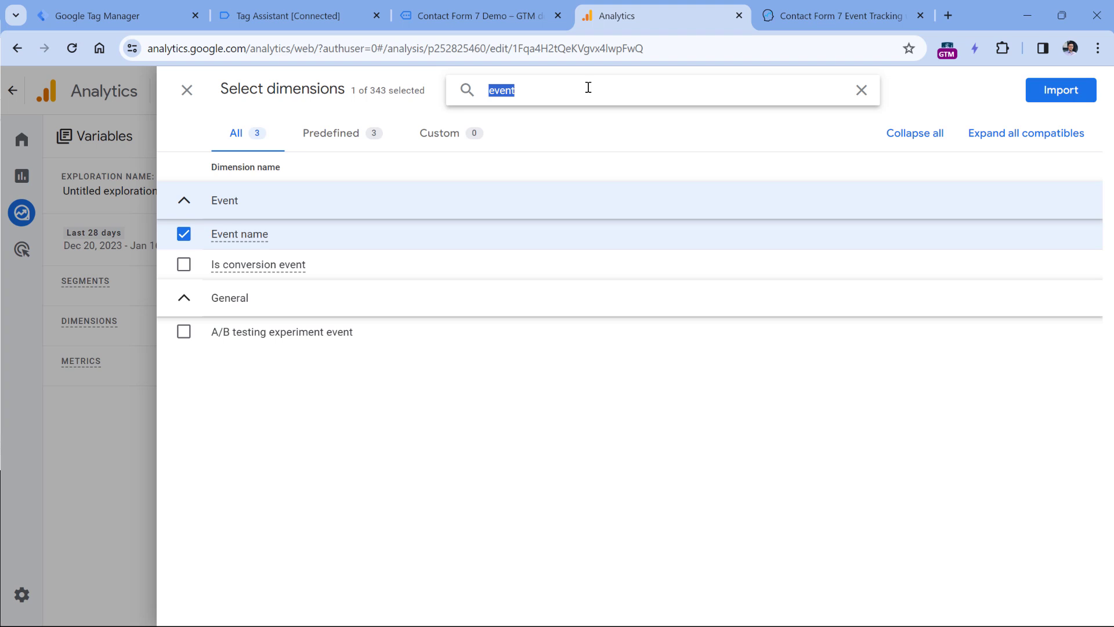
text(form)
text( id)
click(184, 235)
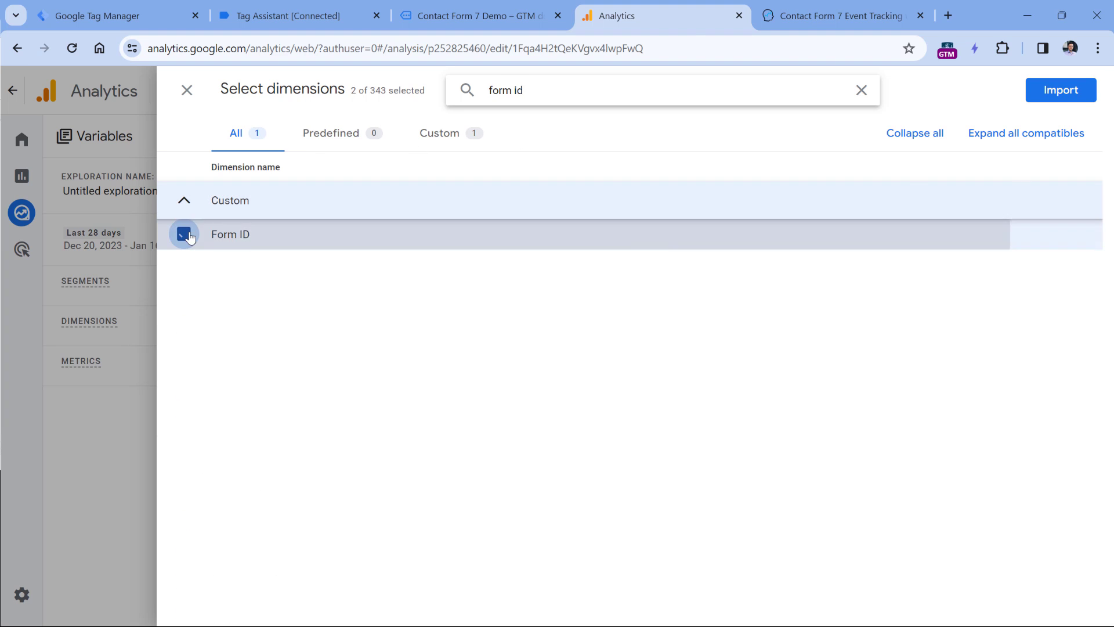
click(1074, 90)
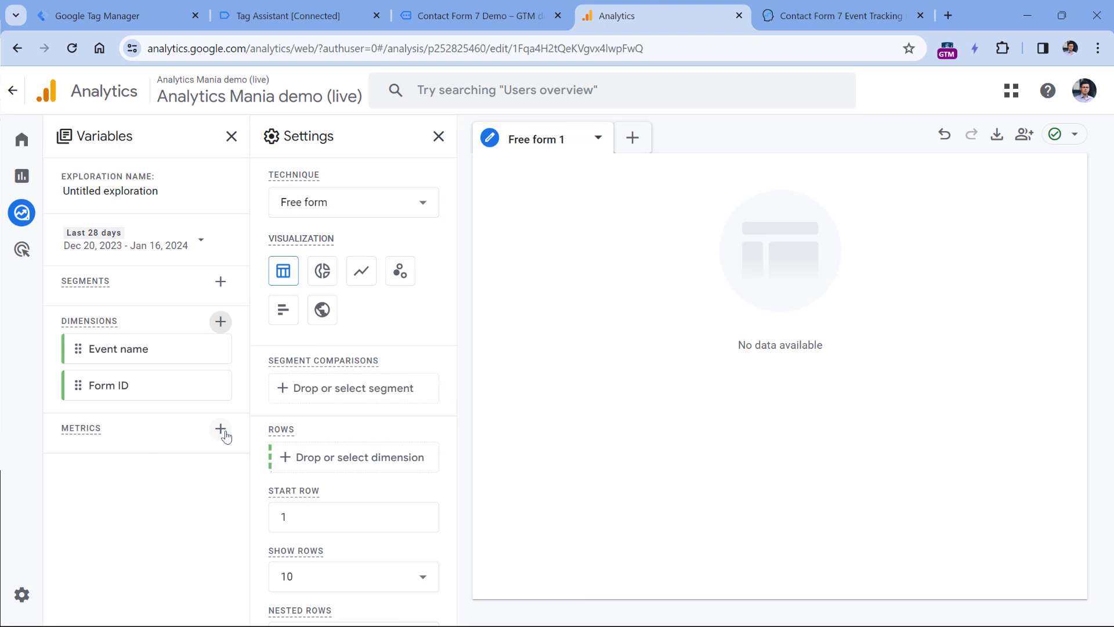
- Import the Event count and Total users metrics
click(220, 429)
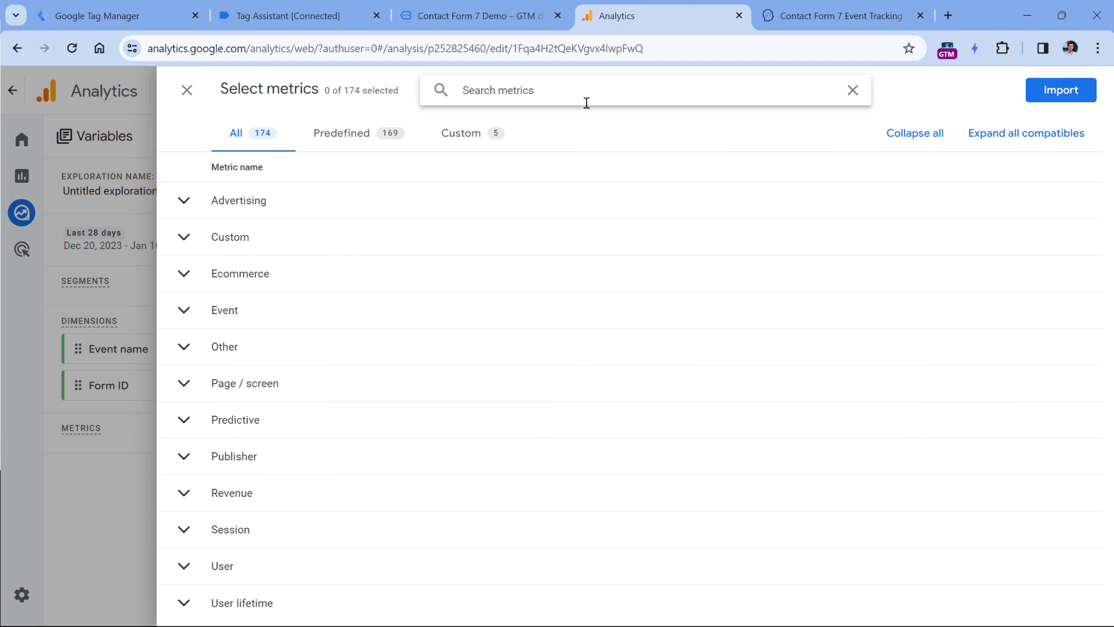
text(event count)
click(184, 234)
triple_click(487, 89)
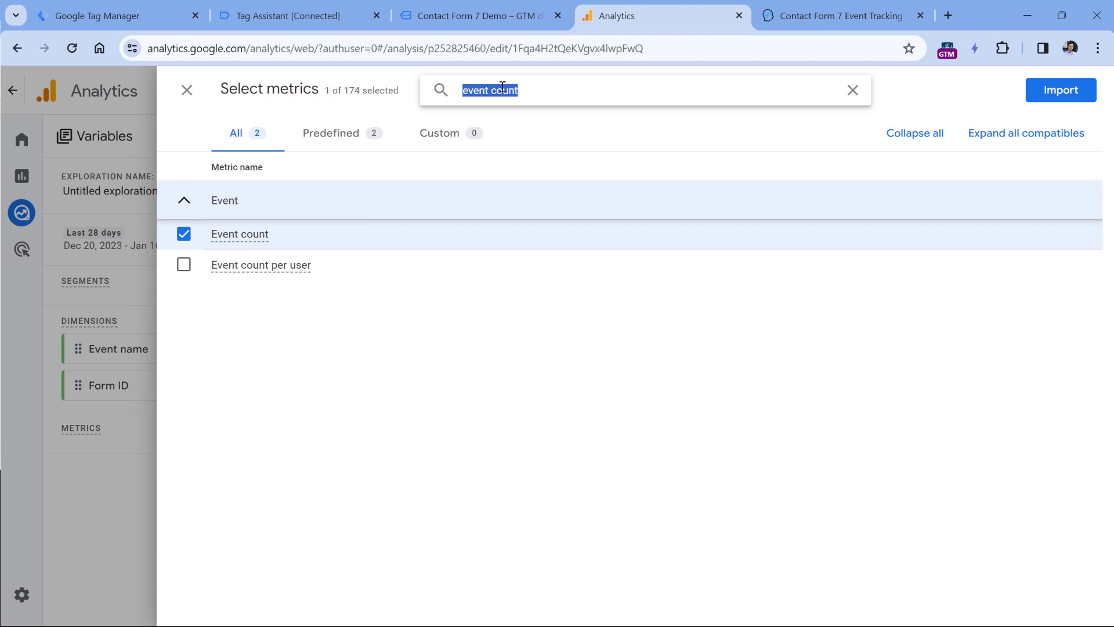
text(total user)
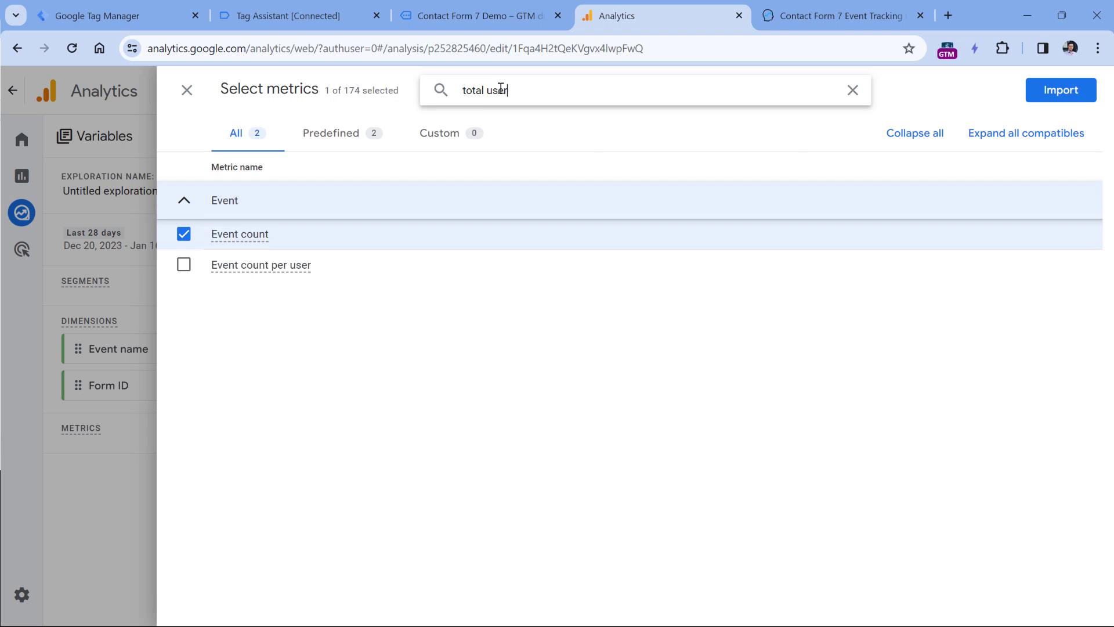
click(184, 233)
click(1062, 89)
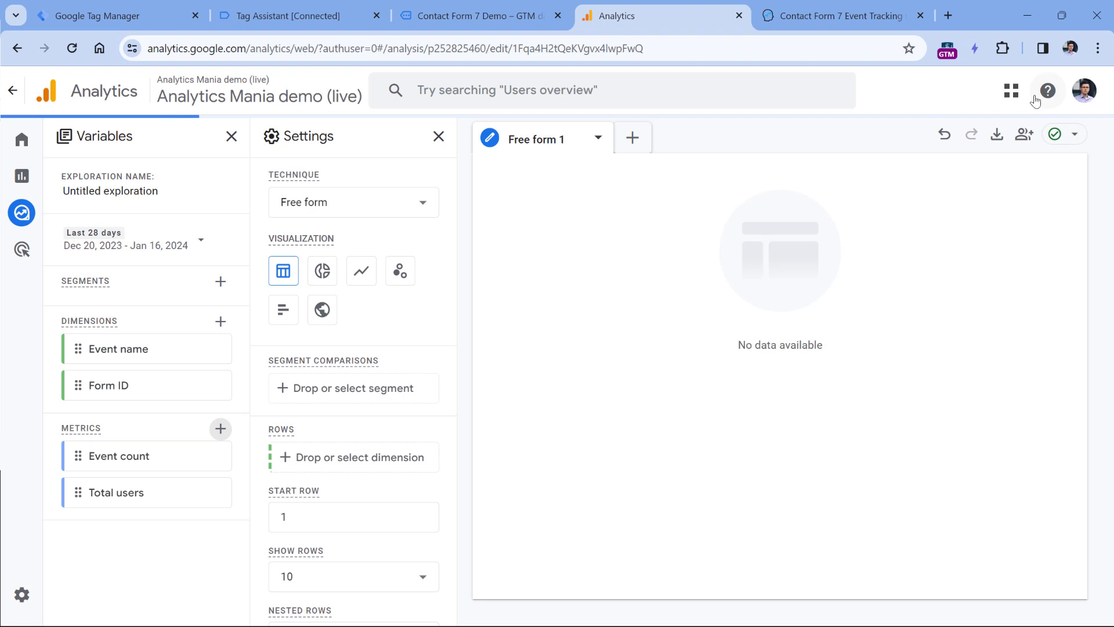
- Use Form ID as table rows and Event count as values
double_click(122, 396)
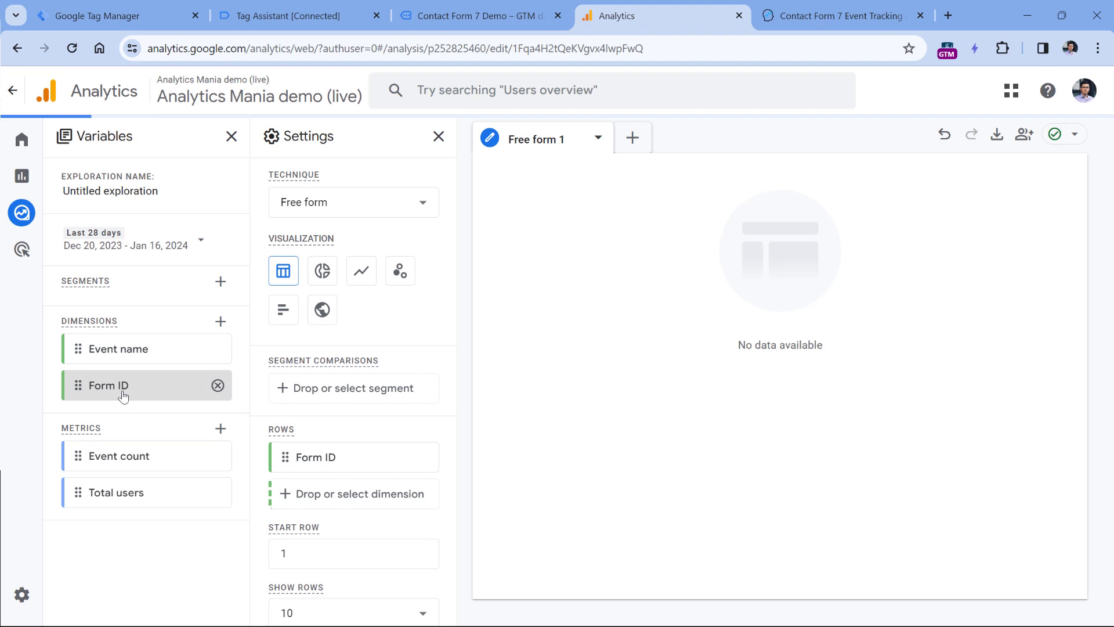
double_click(138, 467)
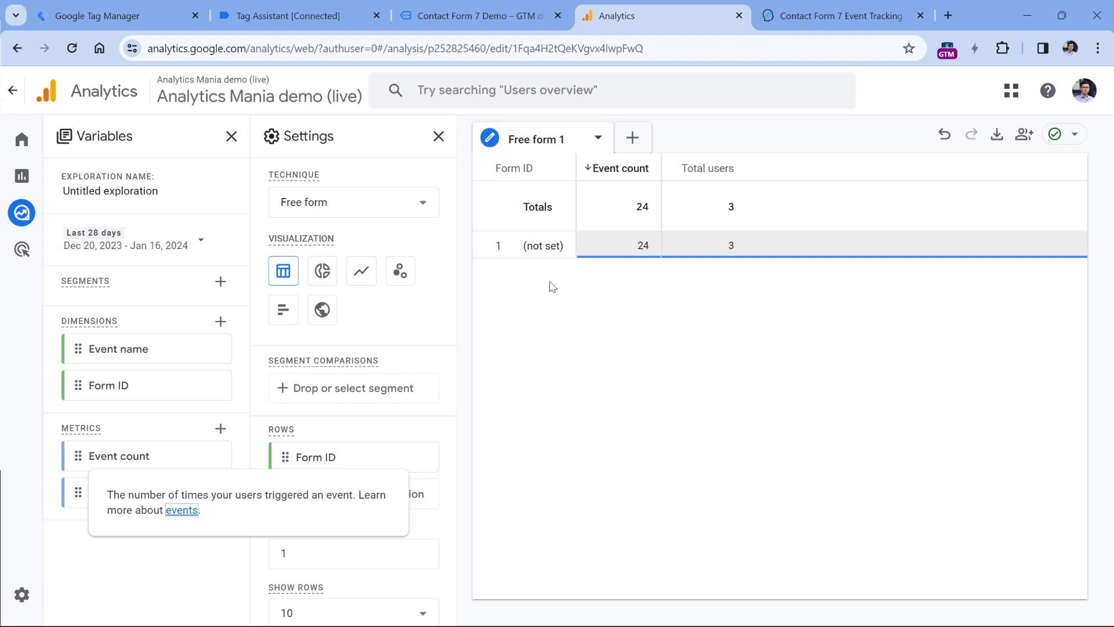
triple_click(525, 246)
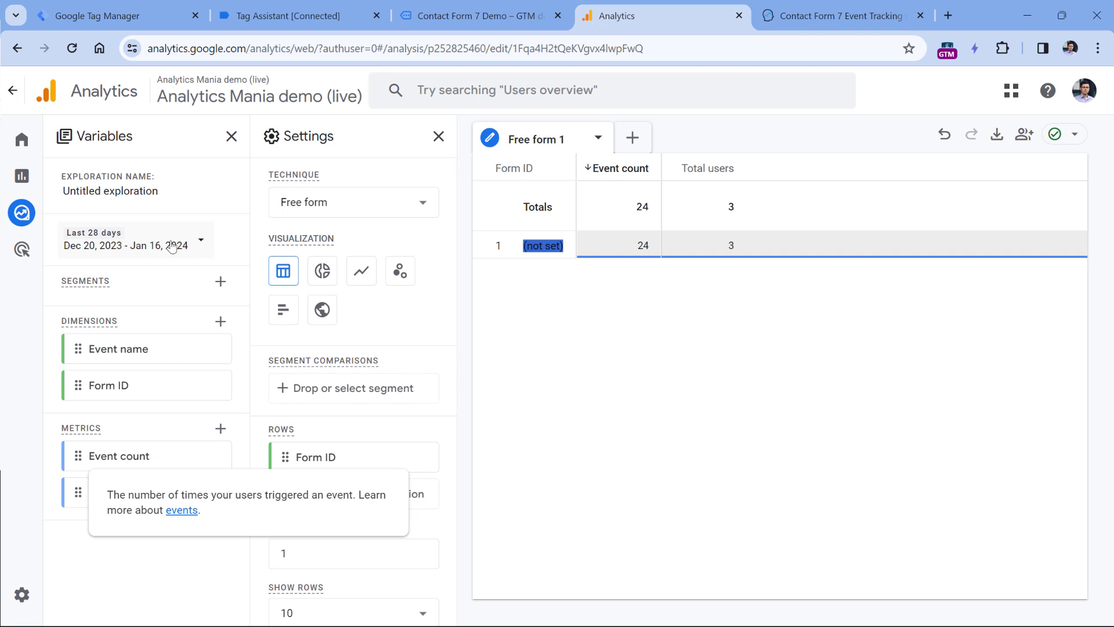
- Set the exploration date range to Sep 1, 2023 – Jan 16, 2024
click(200, 246)
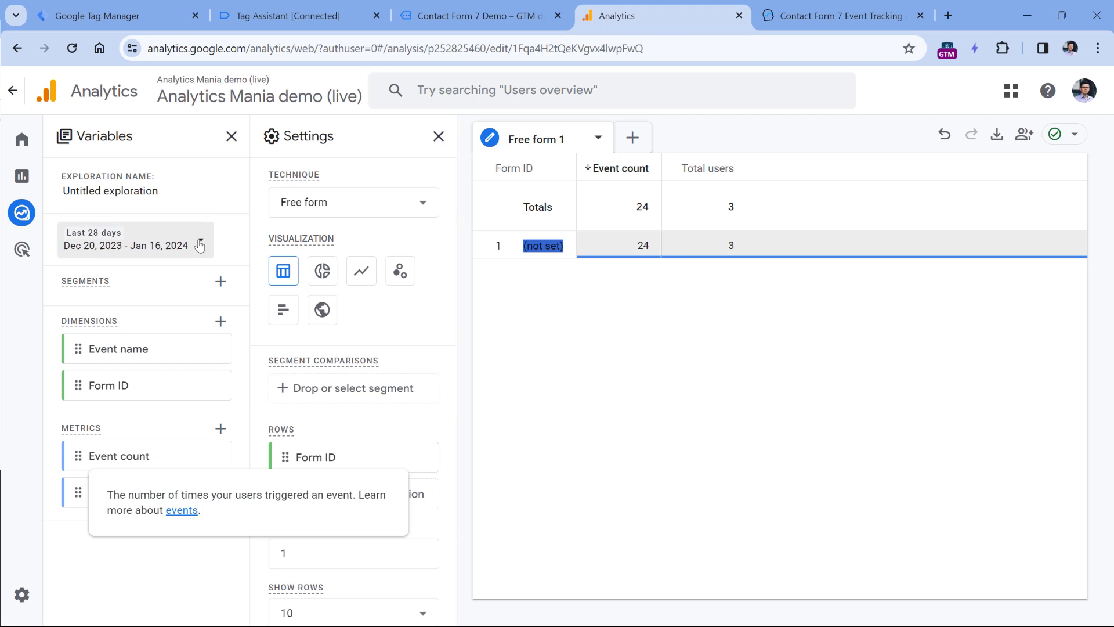
scroll(342, 327, up, 2)
scroll(341, 329, up, 2)
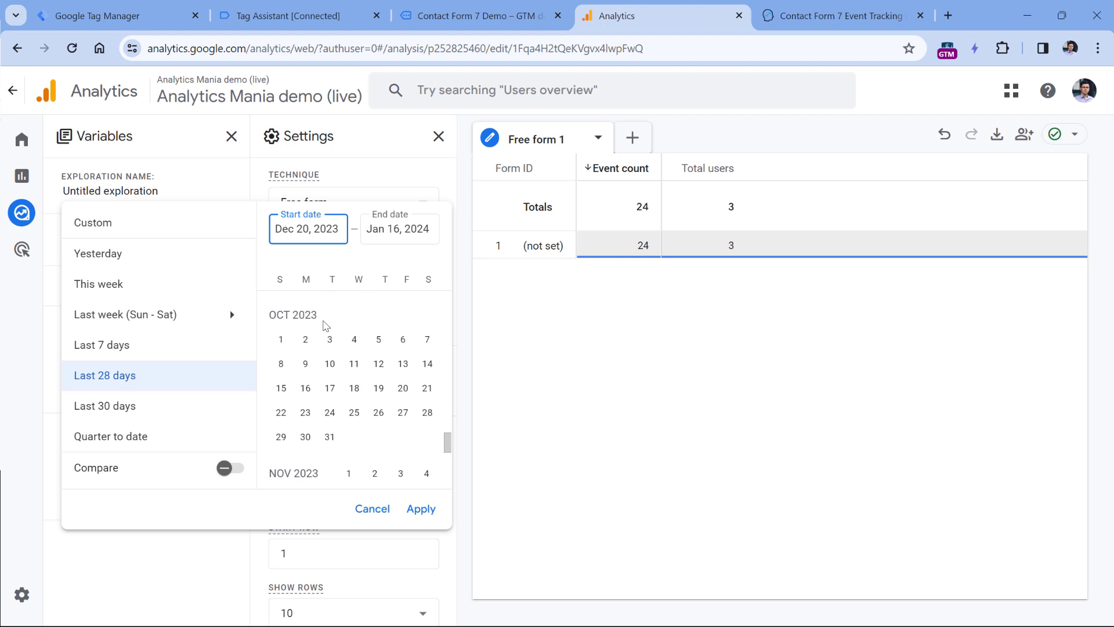
scroll(342, 329, up, 2)
click(401, 332)
scroll(357, 351, down, 1)
scroll(349, 352, down, 5)
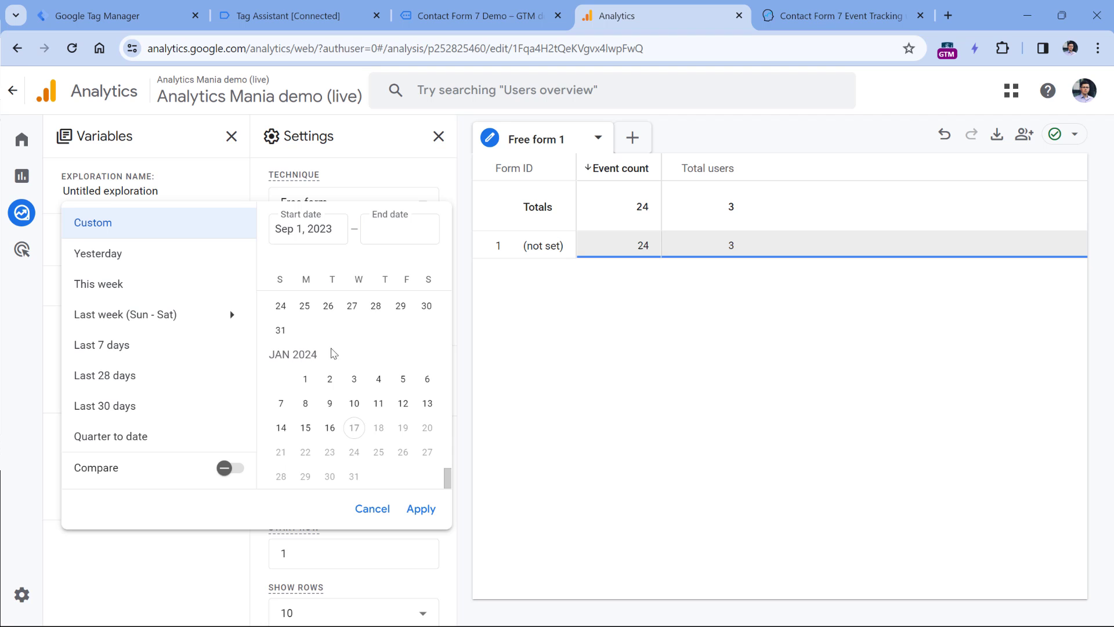
click(330, 427)
click(422, 510)
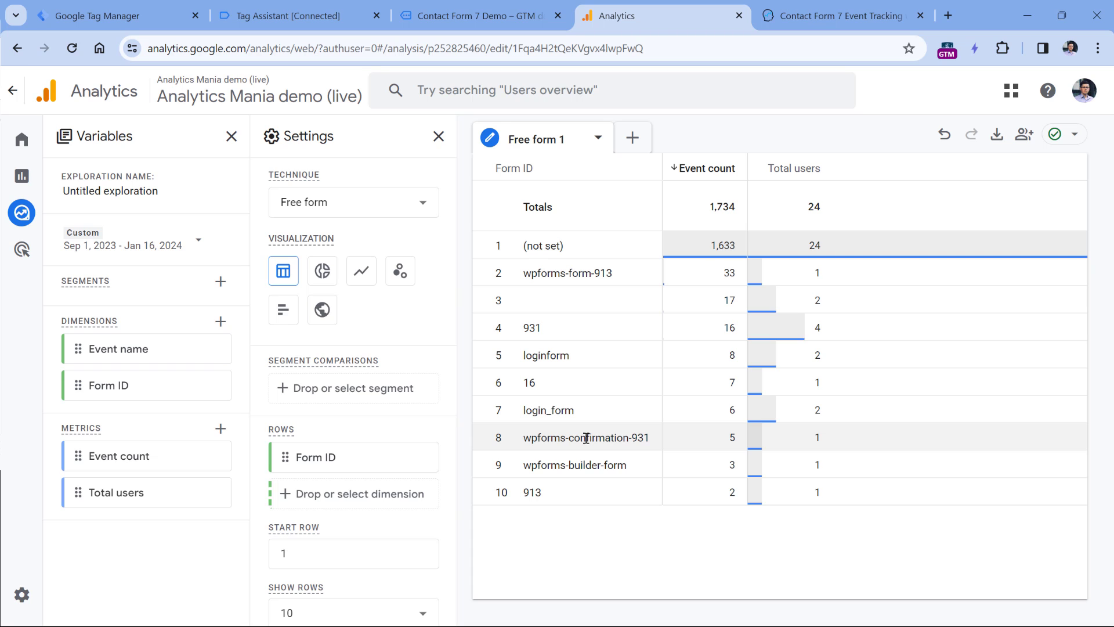
drag(528, 248, 566, 250)
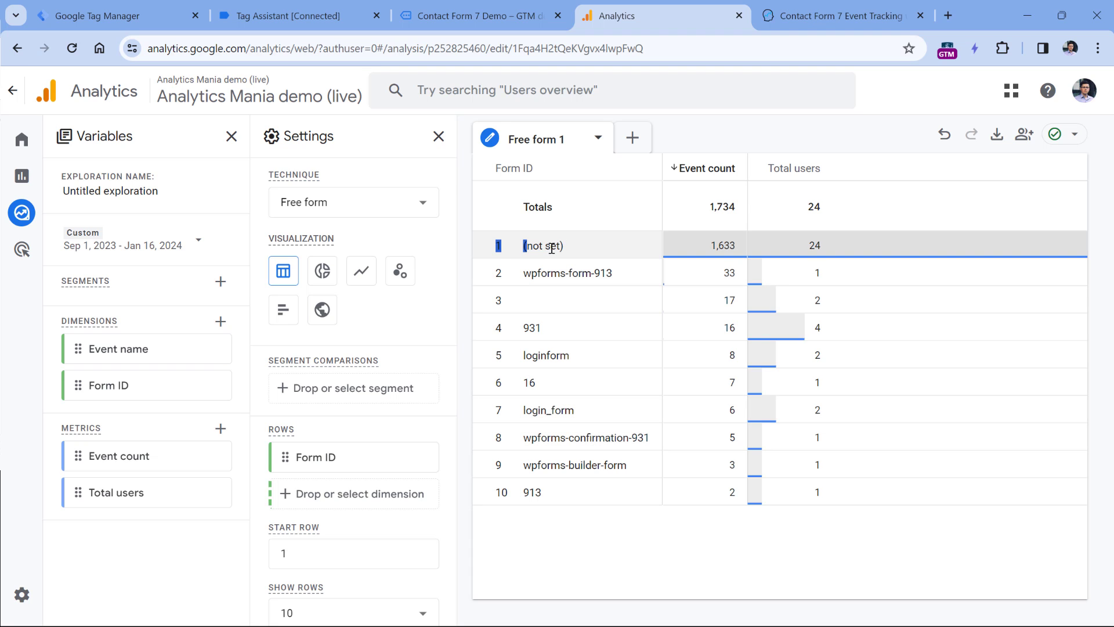
- Add an Event name filter that exactly matches form_submission
click(663, 352)
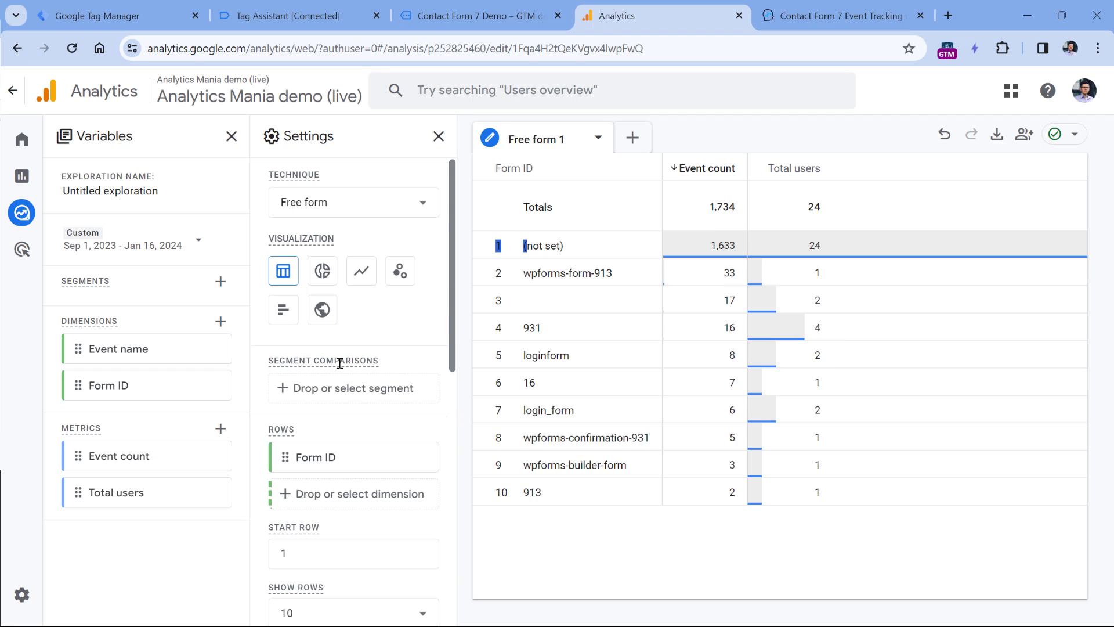
scroll(357, 409, down, 5)
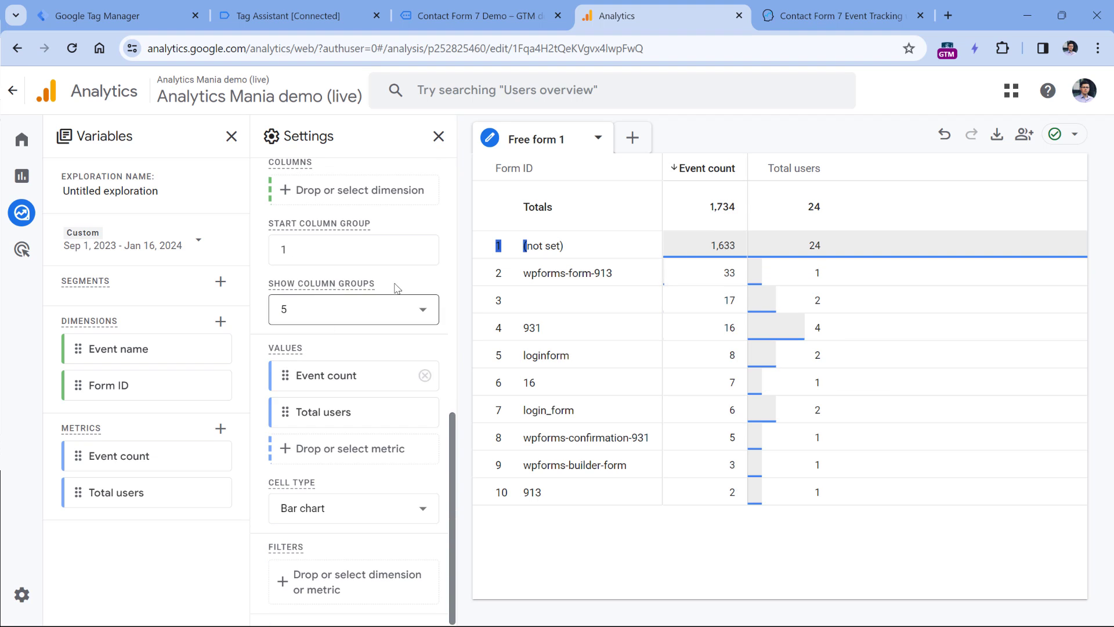
click(354, 592)
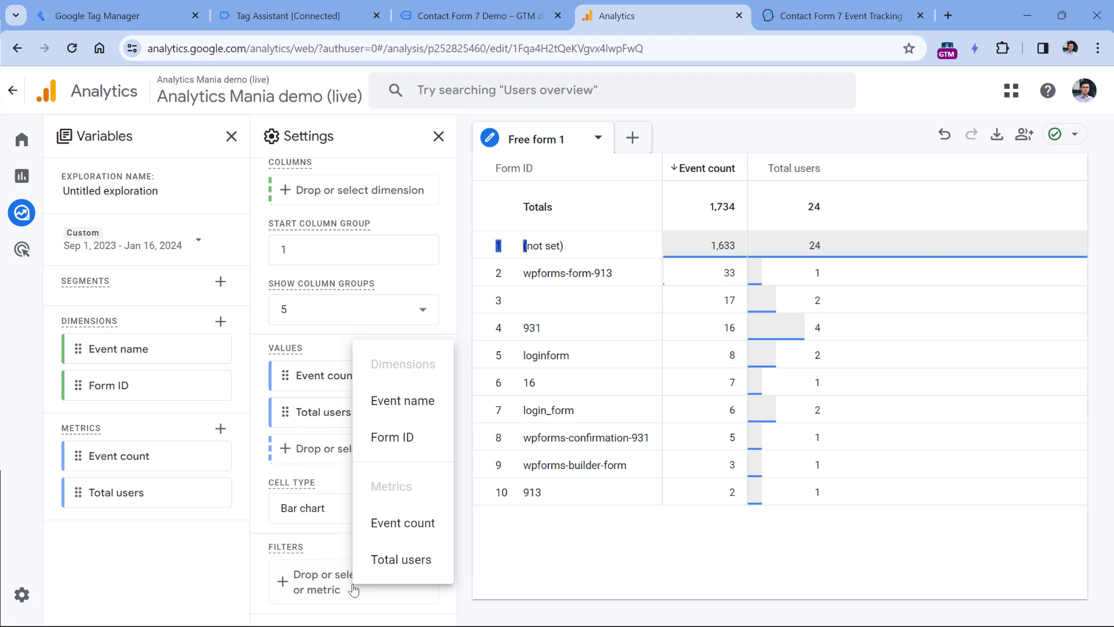
click(402, 401)
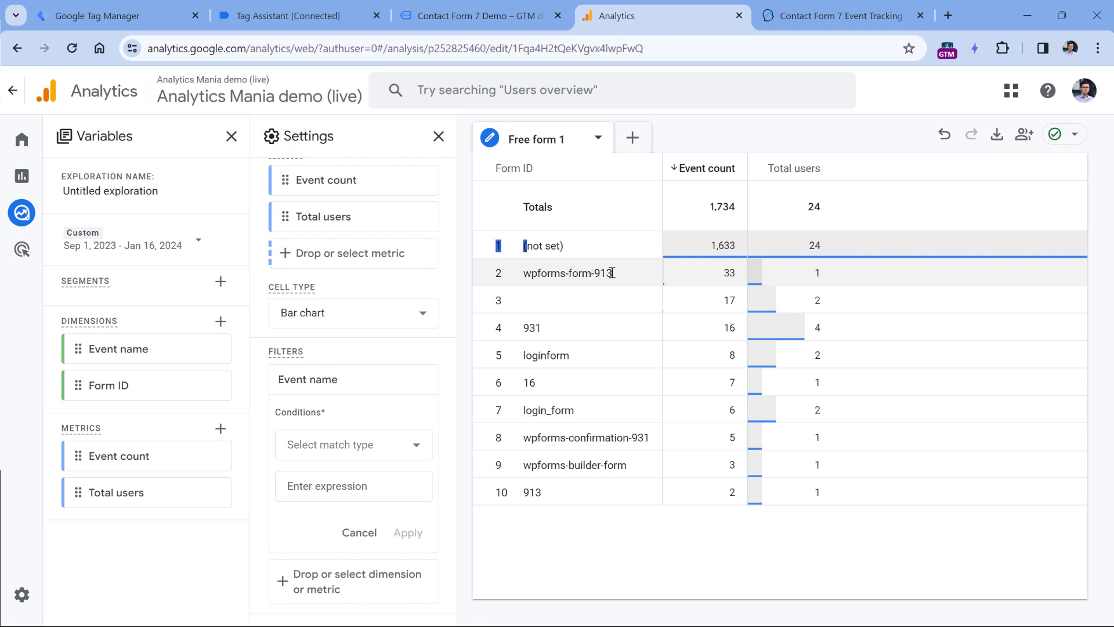
click(365, 445)
click(344, 250)
click(353, 485)
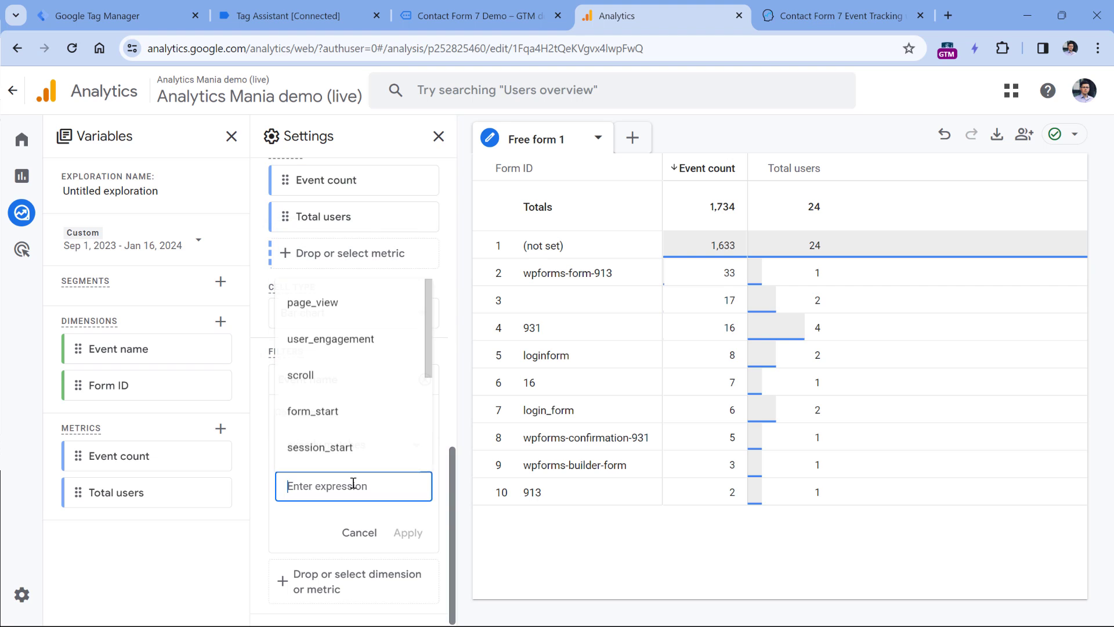
text(form_submission)
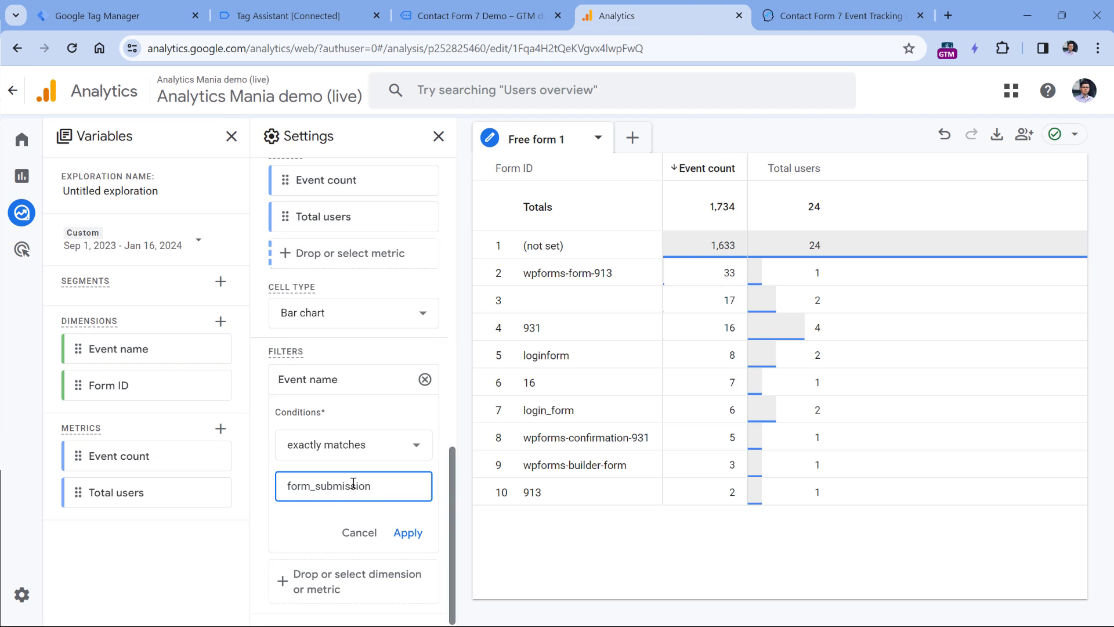
click(417, 542)
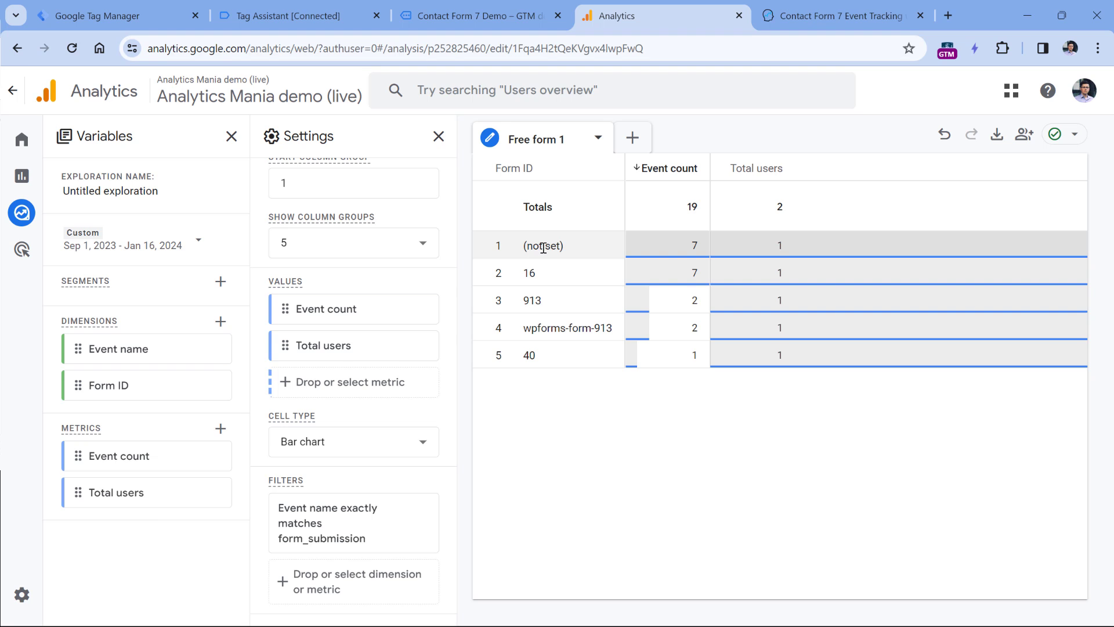
- Exclude the (not set) Form ID row from the exploration table
click(532, 249)
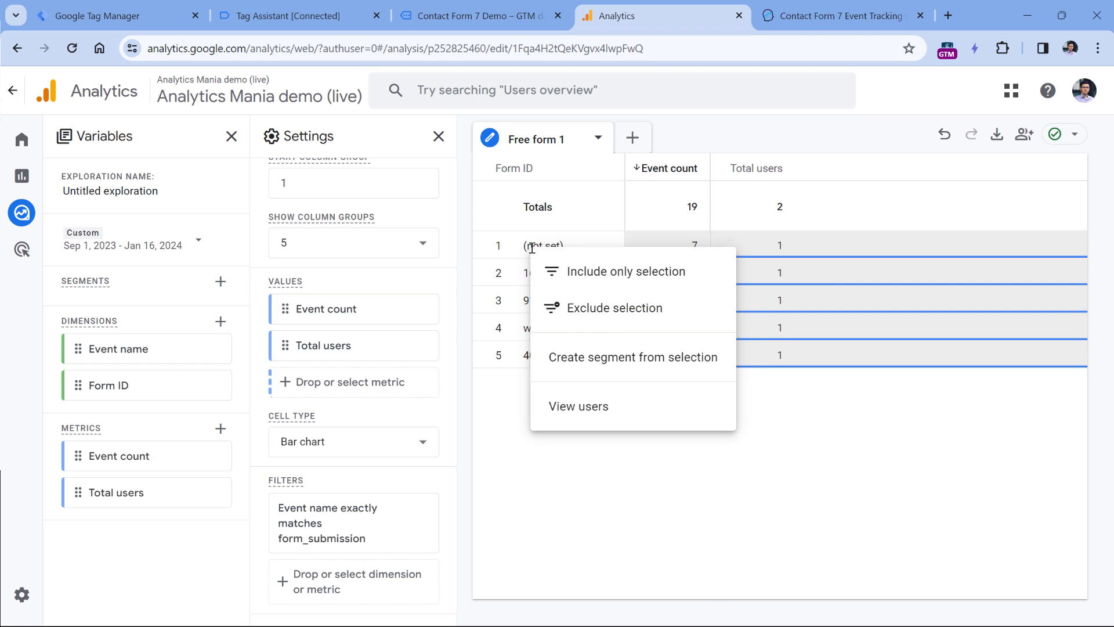
click(618, 311)
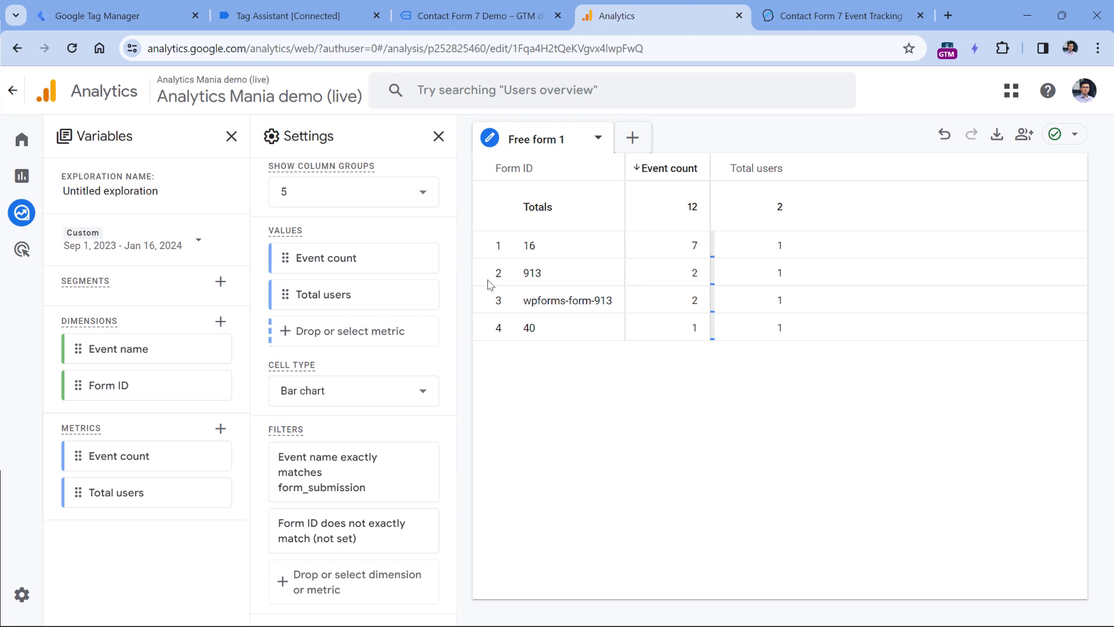